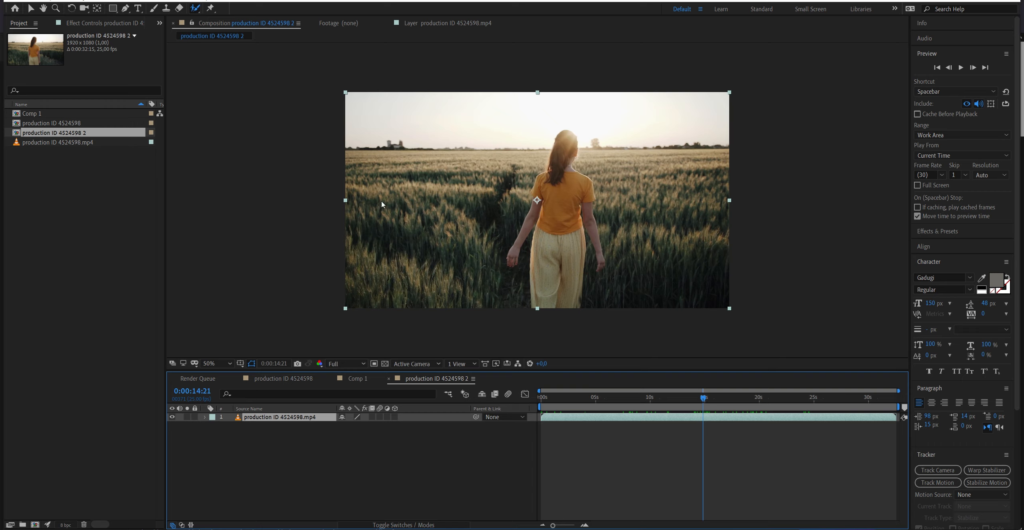
Play the clip forward to 0:00:17:03 and duplicate the production ID 4524598.mp4 layer
left_click(693, 399)
key("space")
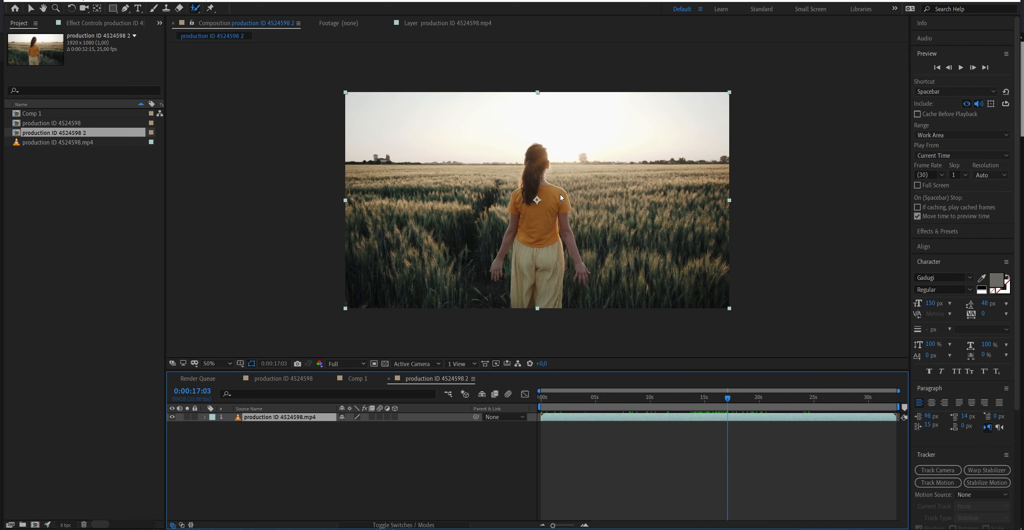
scroll(532, 228, "up", 2)
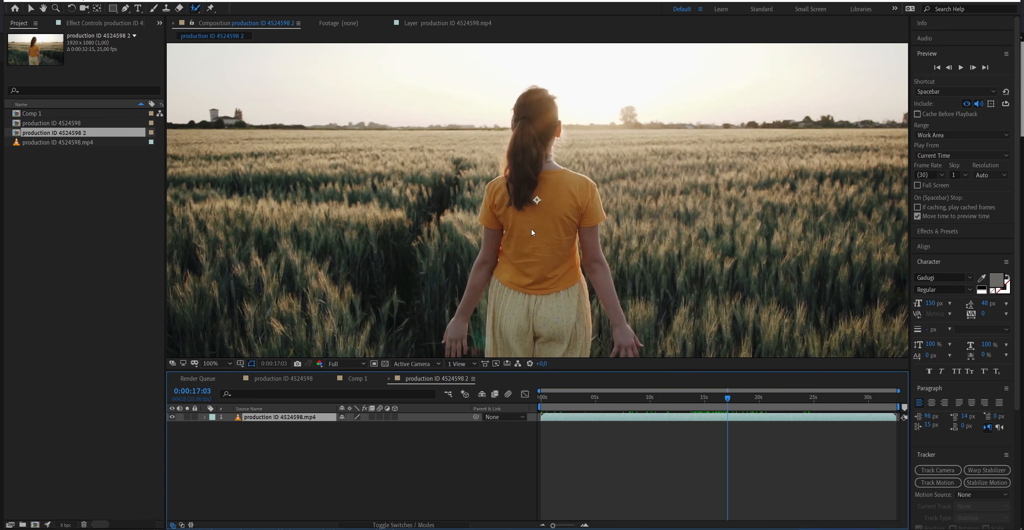
scroll(525, 236, "down", 2)
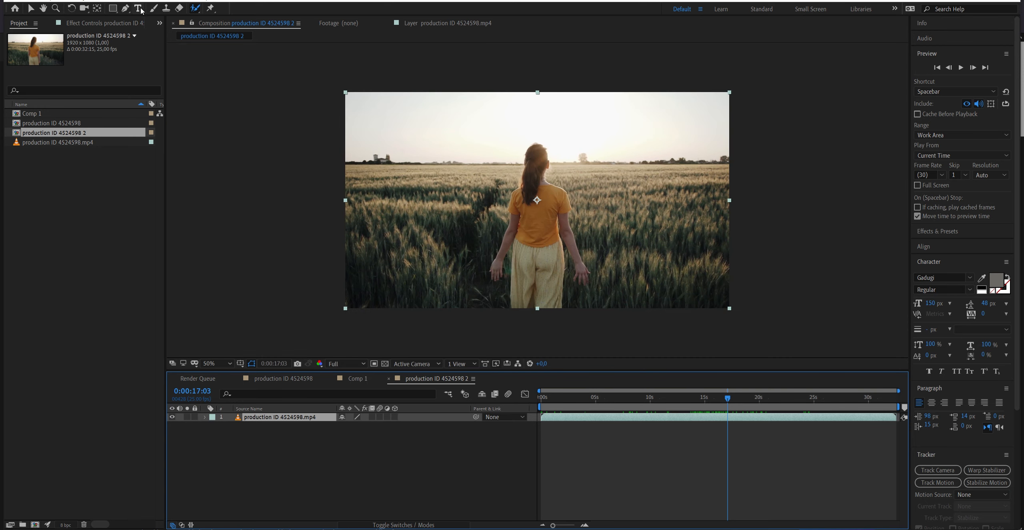
left_click(125, 8)
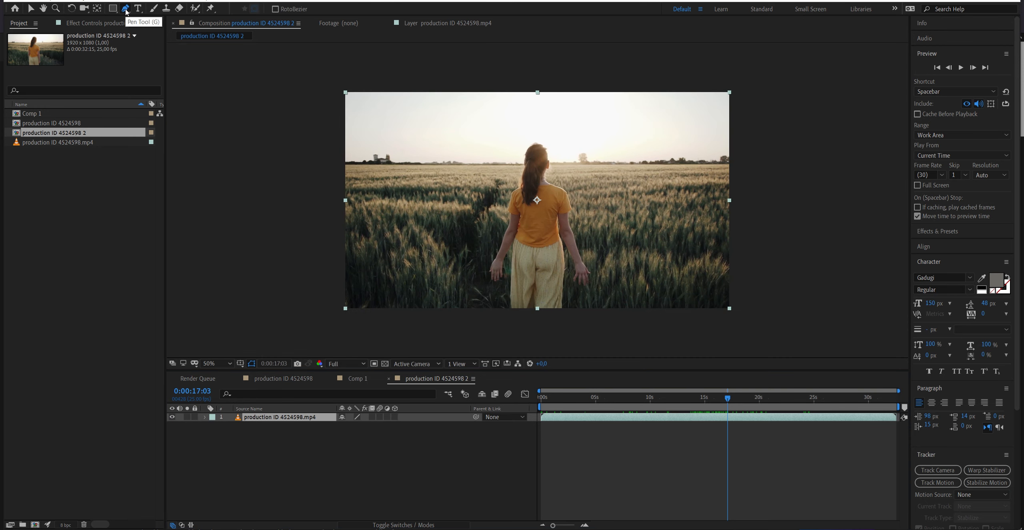
left_click(618, 414)
key("ctrl+d")
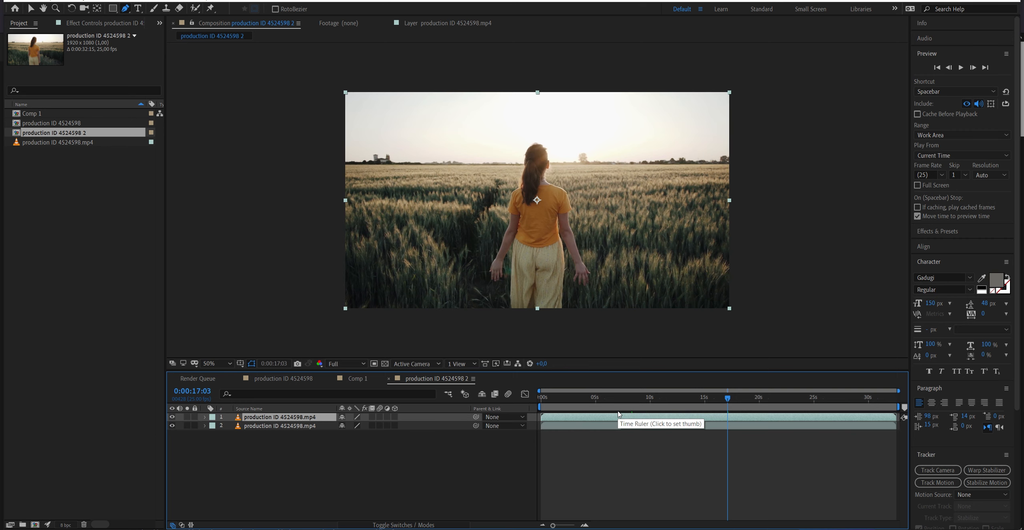
Draw a closed Pen tool mask around the woman's left forearm and hand on the top clip layer
scroll(528, 265, "up", 1)
left_click_drag(501, 276, 480, 231)
key("g")
left_click(493, 198)
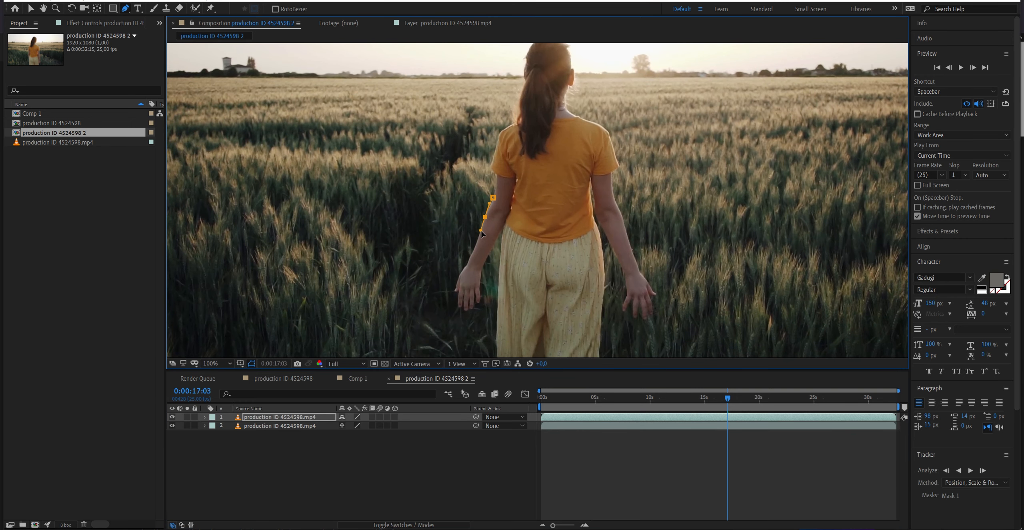
left_click_drag(470, 262, 468, 267)
left_click(455, 292)
left_click_drag(468, 311, 478, 309)
left_click_drag(482, 270, 484, 265)
left_click(505, 224)
left_click(493, 198)
Hide the lower clip layer and start keyframing the arm mask's Mask Path at 0:00:17:03
left_click(172, 426)
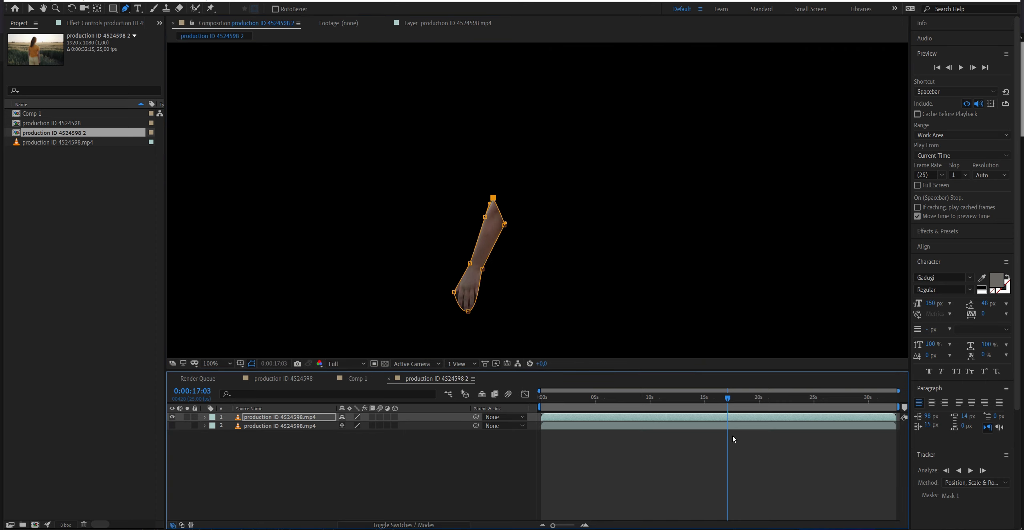
left_click(205, 417)
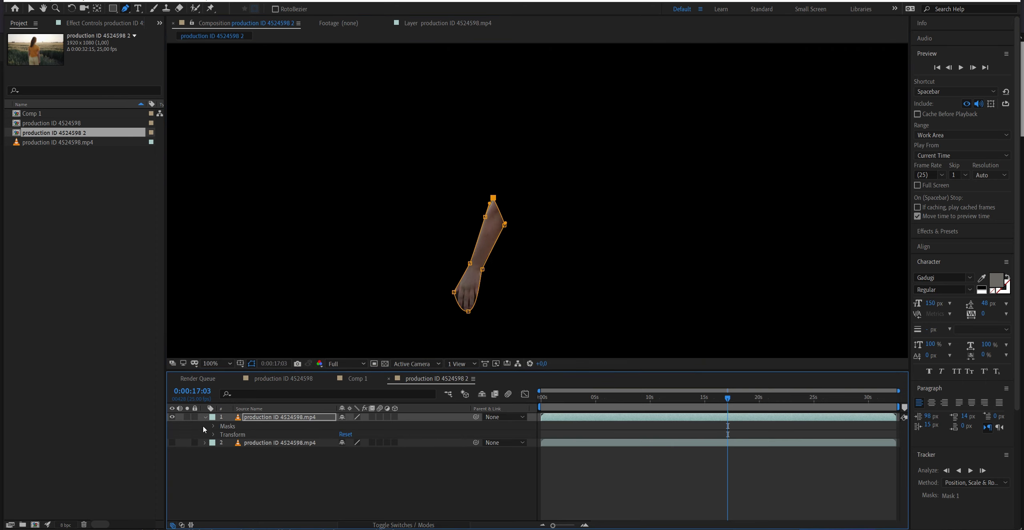
left_click(214, 425)
left_click(222, 434)
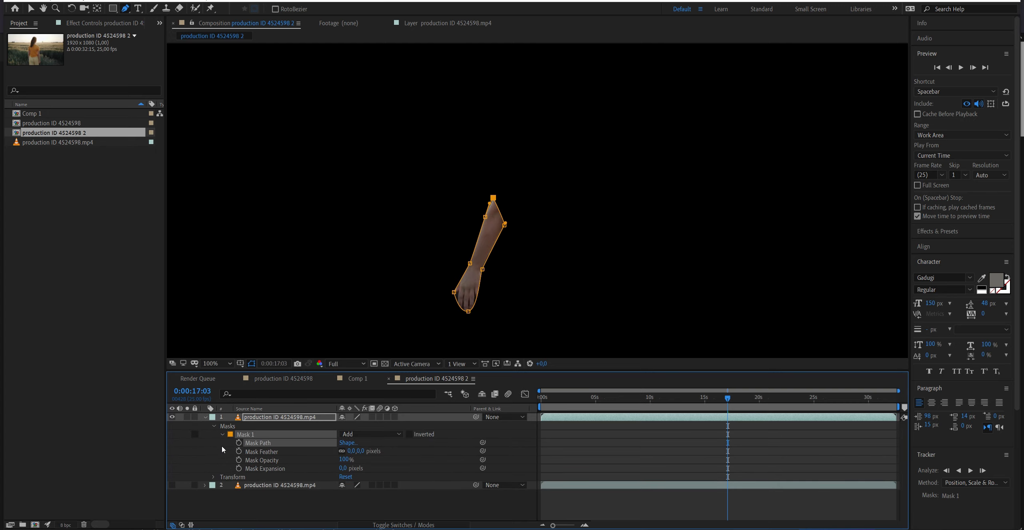
left_click(239, 443)
At 0:00:17:23, move the mask's points one by one to fit the arm and hand in their new position
left_click_drag(728, 401, 736, 402)
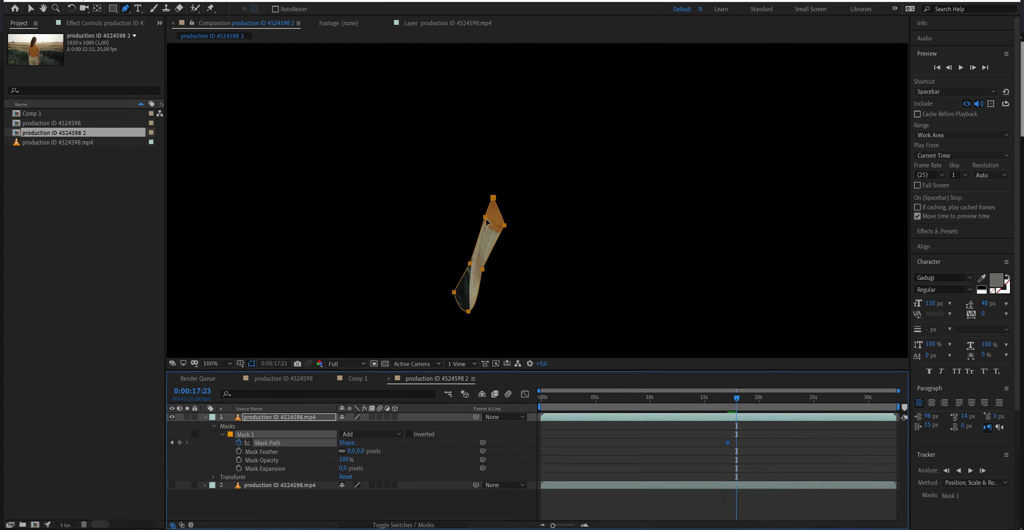
left_click_drag(486, 221, 484, 221)
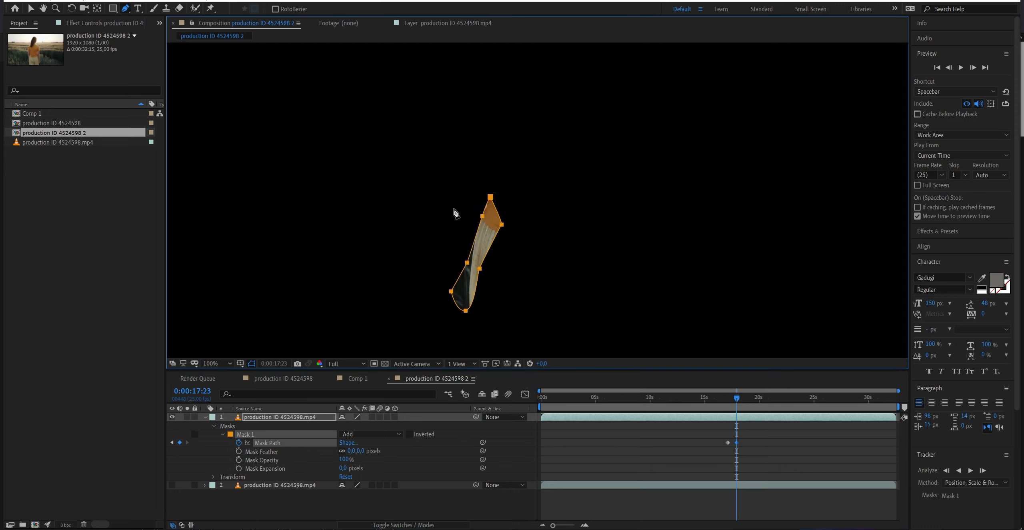
left_click(30, 10)
left_click(469, 269)
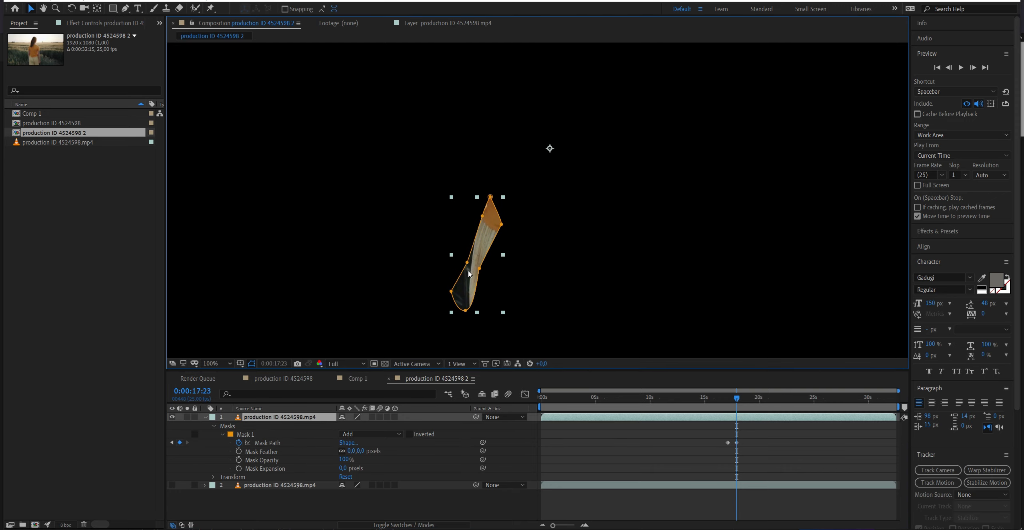
left_click(468, 263)
left_click_drag(468, 264, 443, 243)
left_click_drag(482, 216, 474, 178)
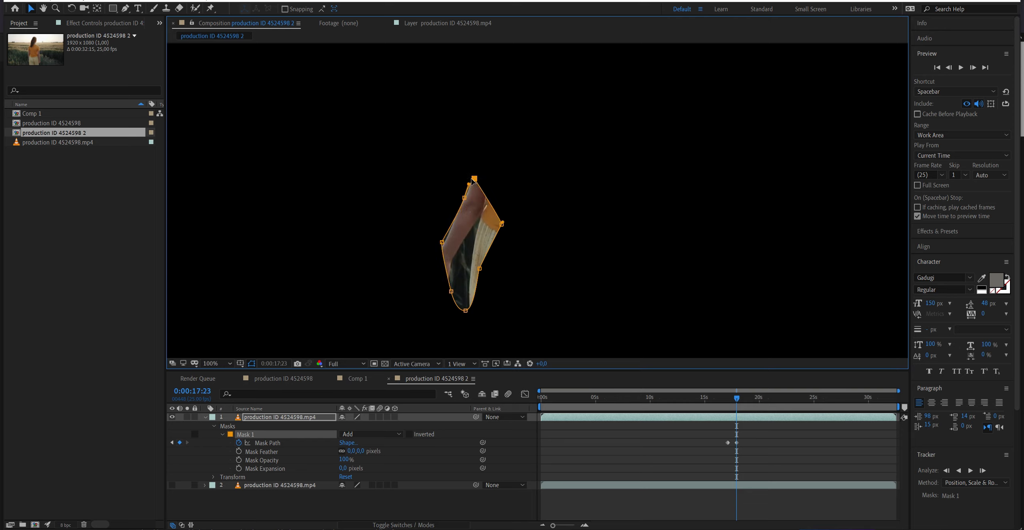
left_click_drag(502, 224, 486, 201)
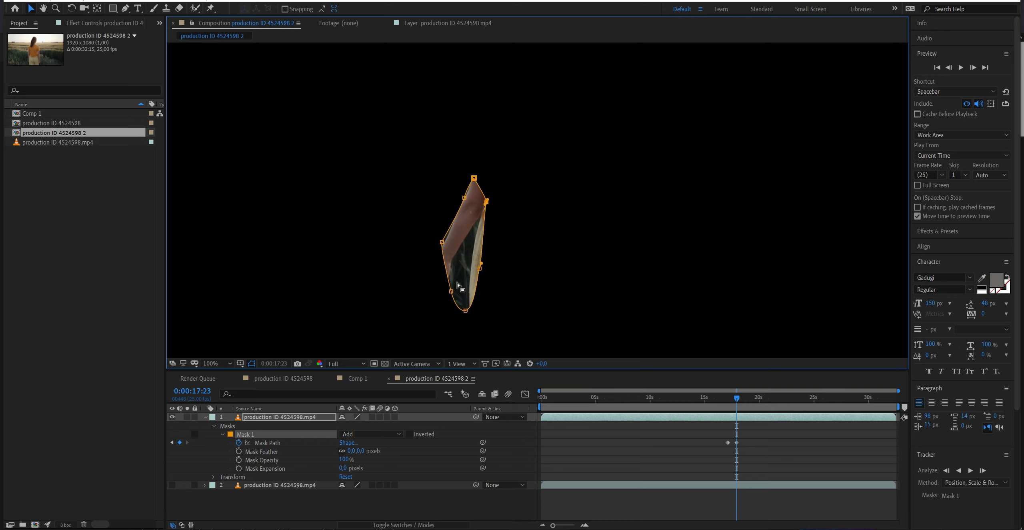
left_click_drag(451, 294, 423, 286)
left_click_drag(466, 312, 446, 295)
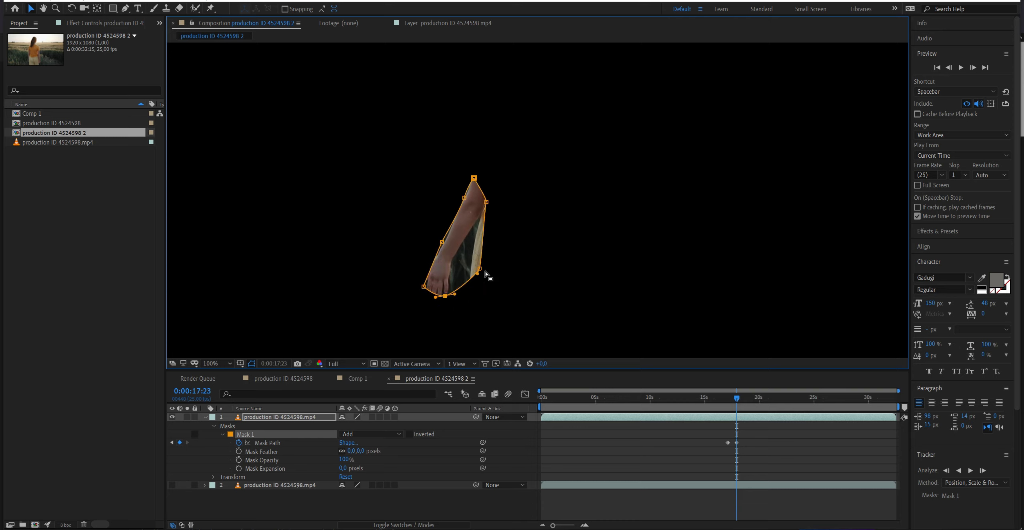
left_click_drag(480, 268, 454, 255)
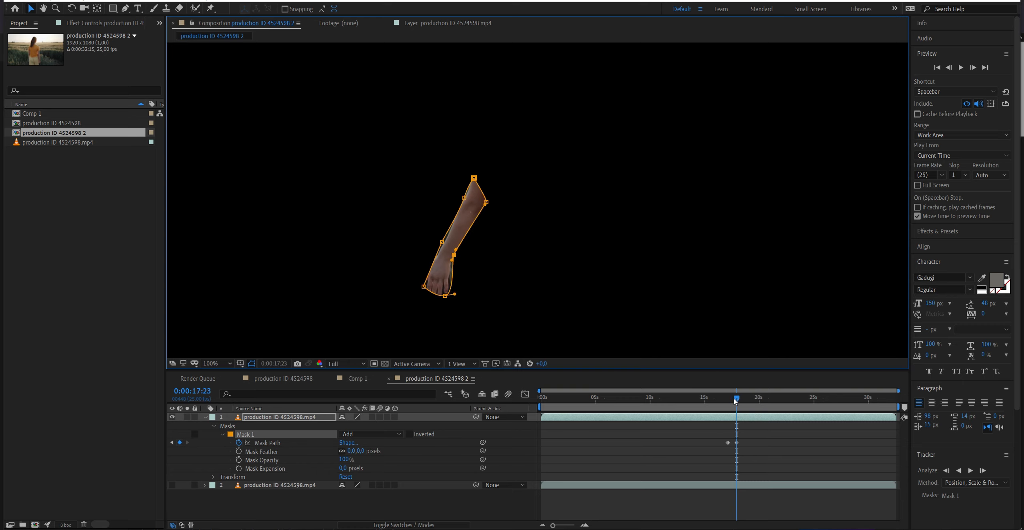
Check the mask one frame earlier, and delete all masks from the top clip layer
mouse_move(735, 401)
left_mouse_down()
mouse_move(722, 400)
mouse_move(736, 400)
left_mouse_up()
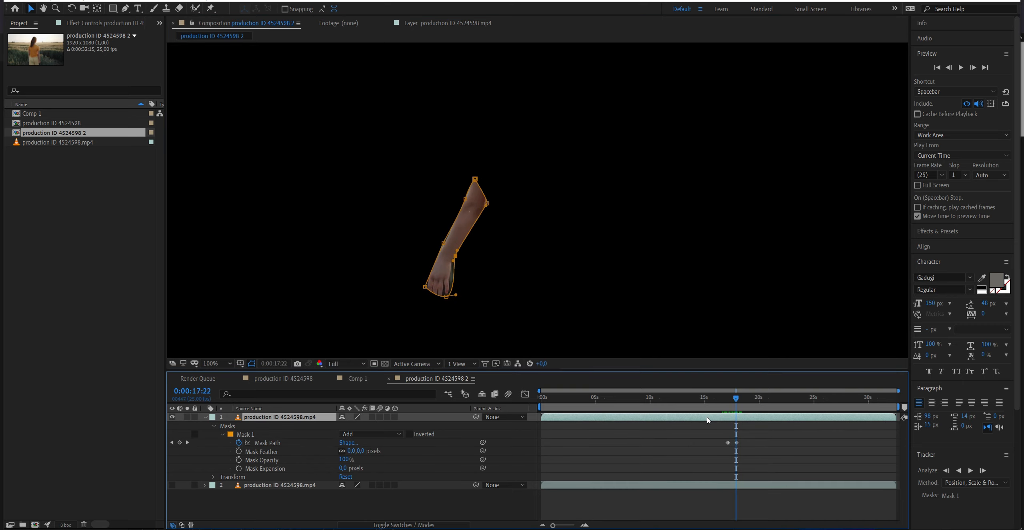
key("ctrl+t")
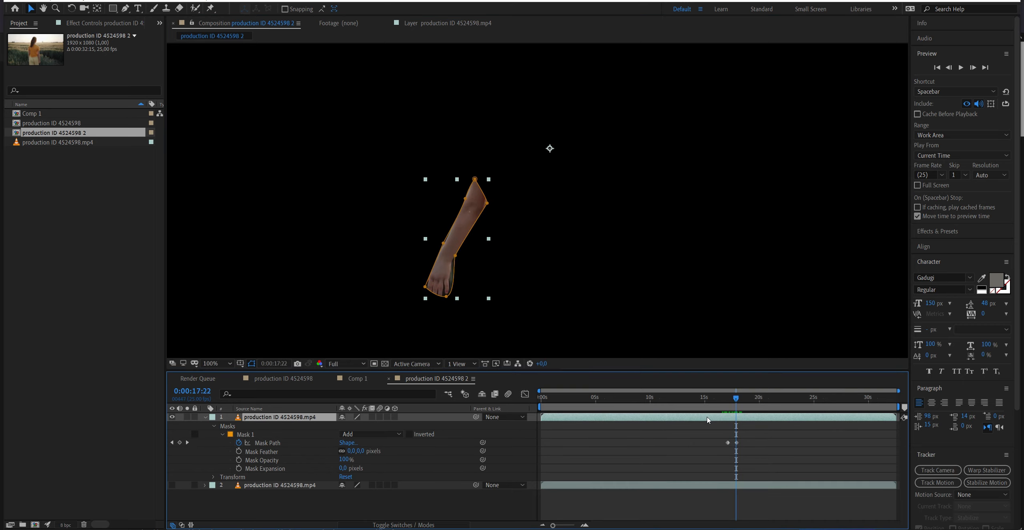
left_click(247, 426)
key("Delete")
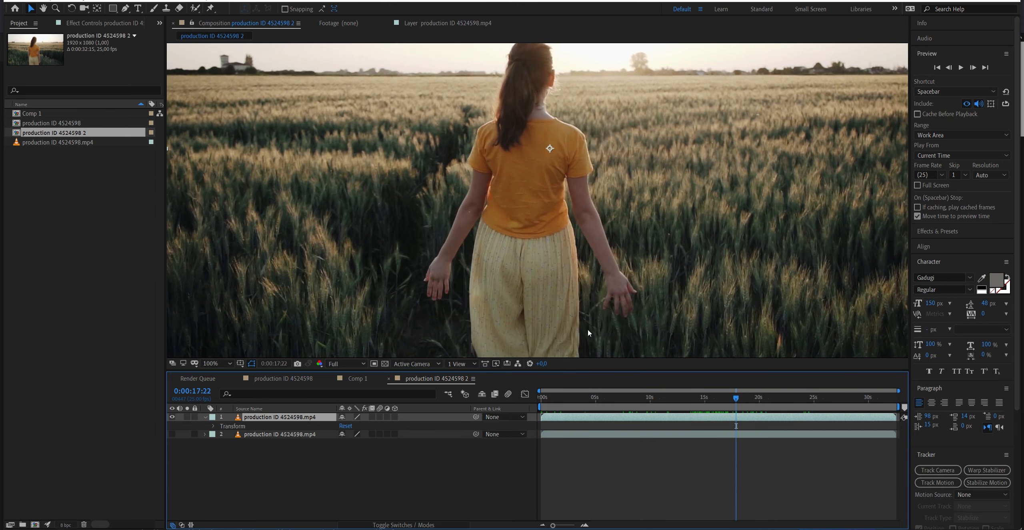
Open the top clip layer in its own Layer viewer, go to 0:00:20:18 and choose the Roto Brush Tool
key("comma")
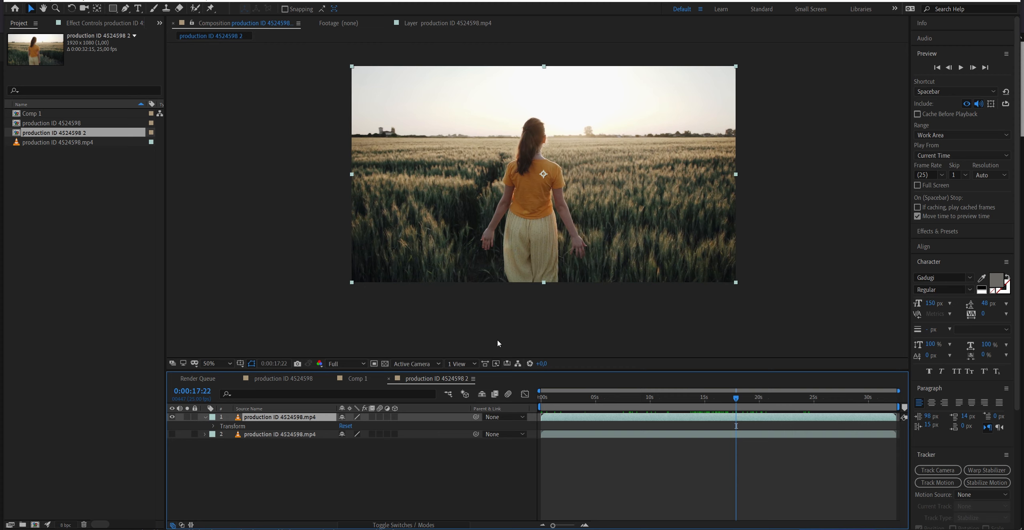
double_click(607, 420)
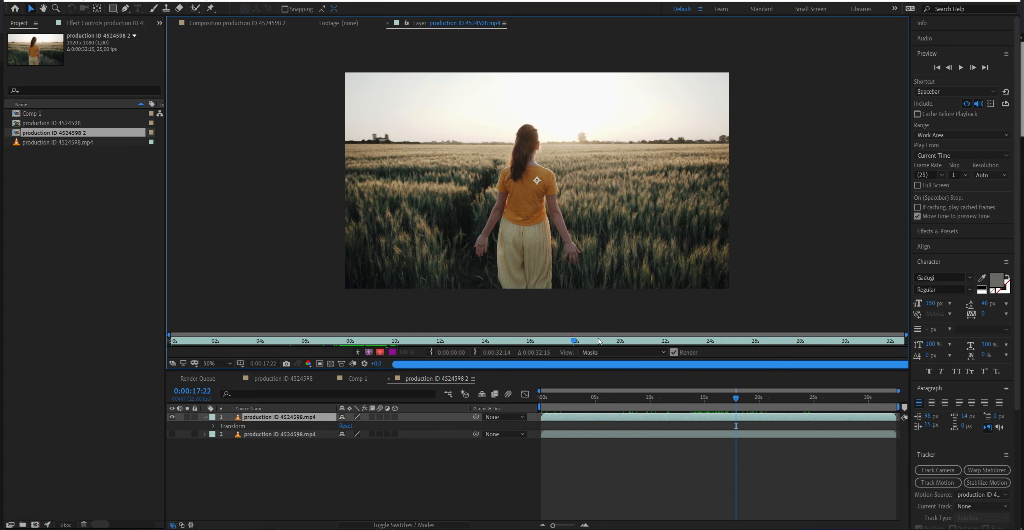
left_click_drag(575, 340, 637, 340)
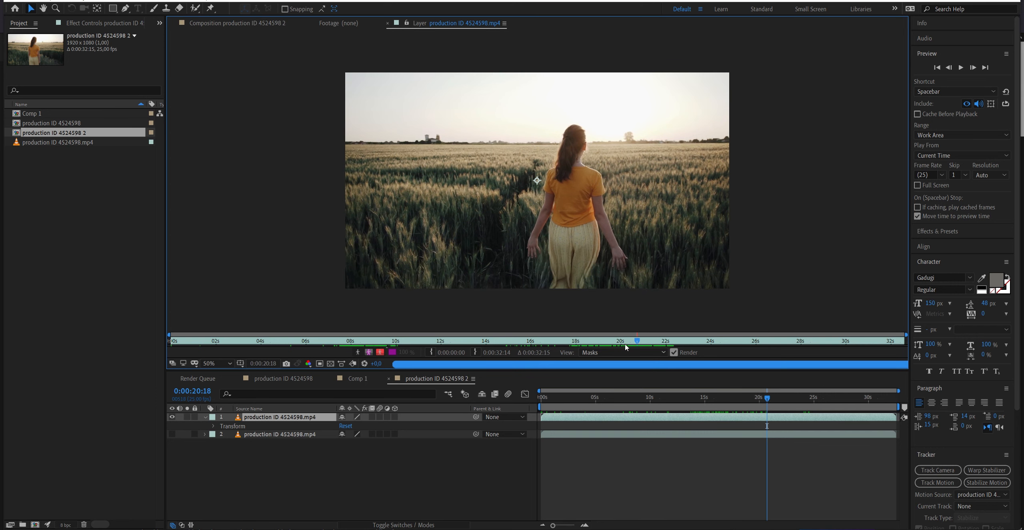
left_click(193, 11)
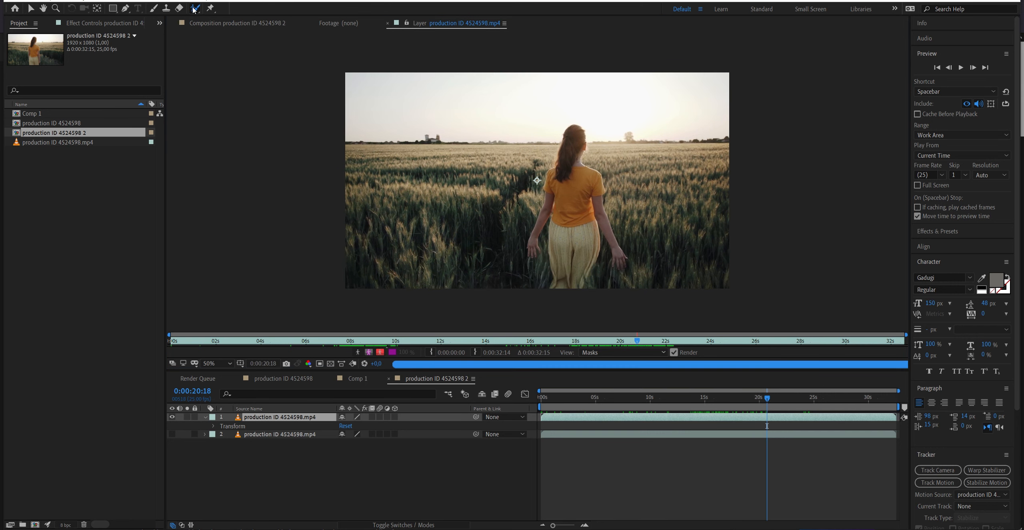
left_click(196, 10)
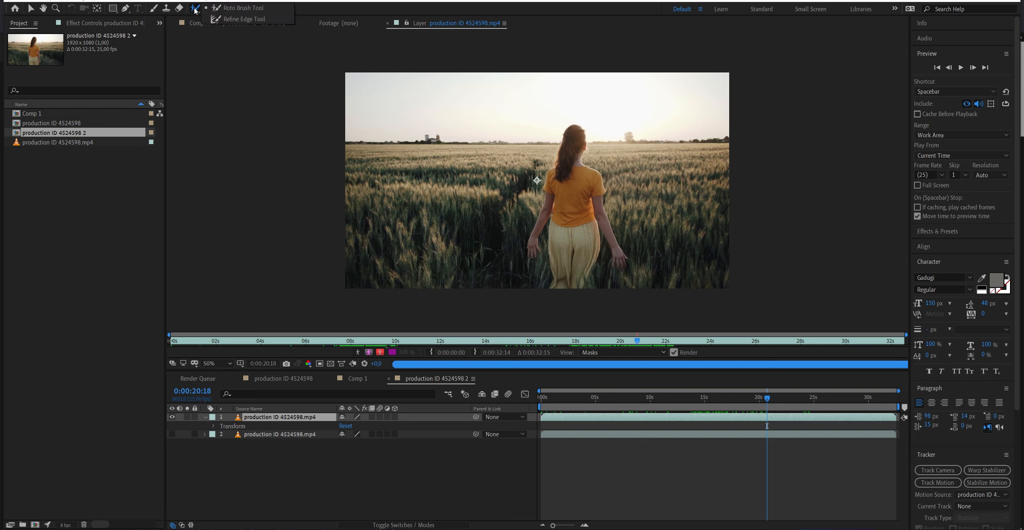
left_click(232, 8)
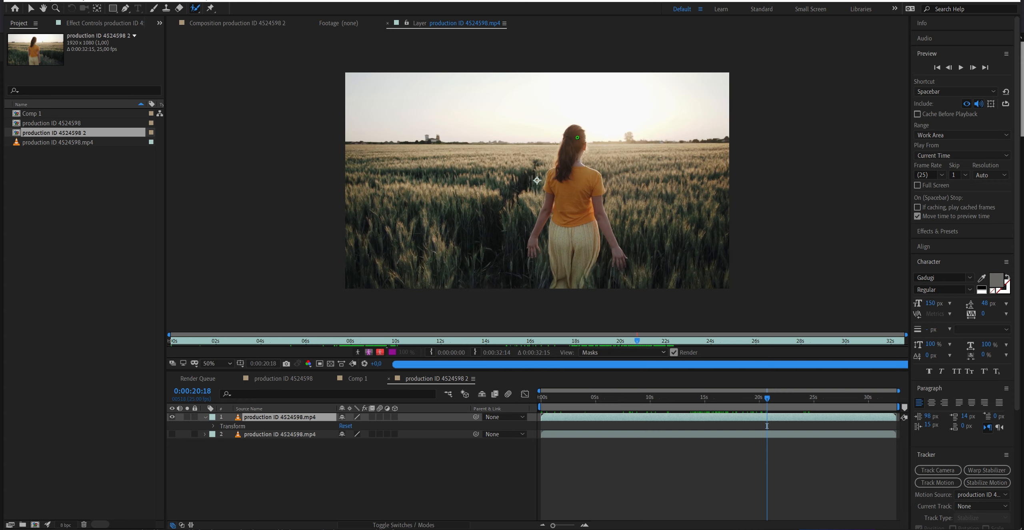
Paint Roto Brush strokes over the woman's head, body and both arms, and subtract the stray background beside her arm
left_click_drag(577, 138, 562, 285)
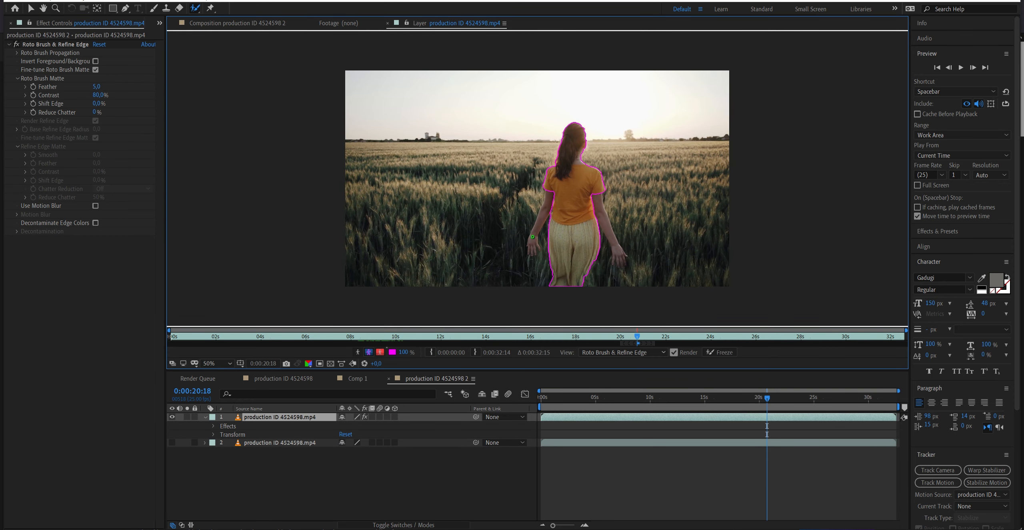
left_click_drag(550, 209, 533, 254)
left_click_drag(618, 251, 594, 185)
left_click_drag(608, 257, 603, 288)
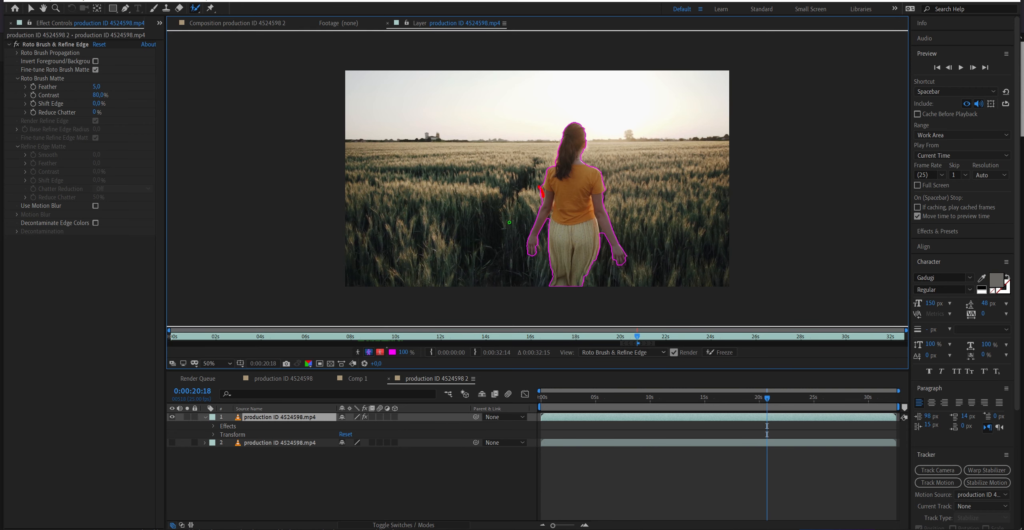
key("period")
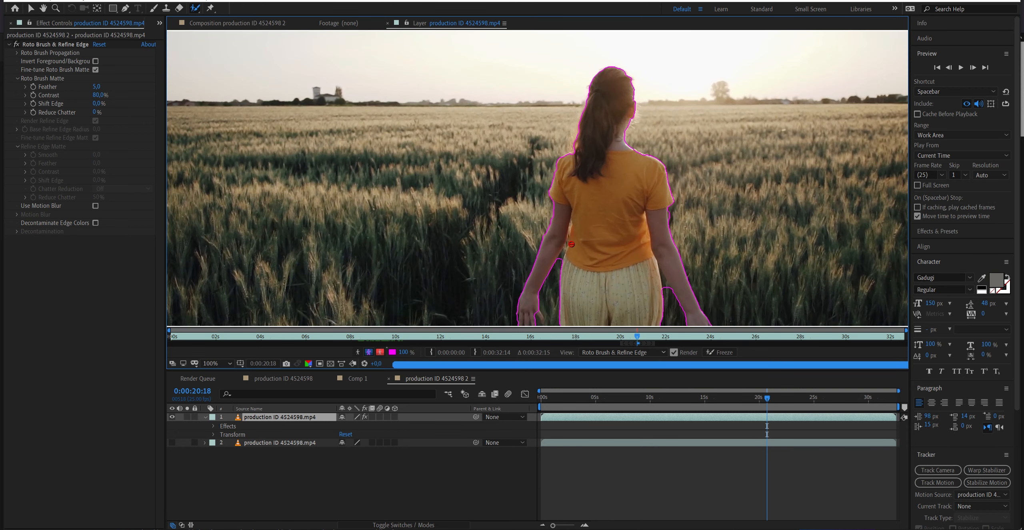
key("period")
key("comma")
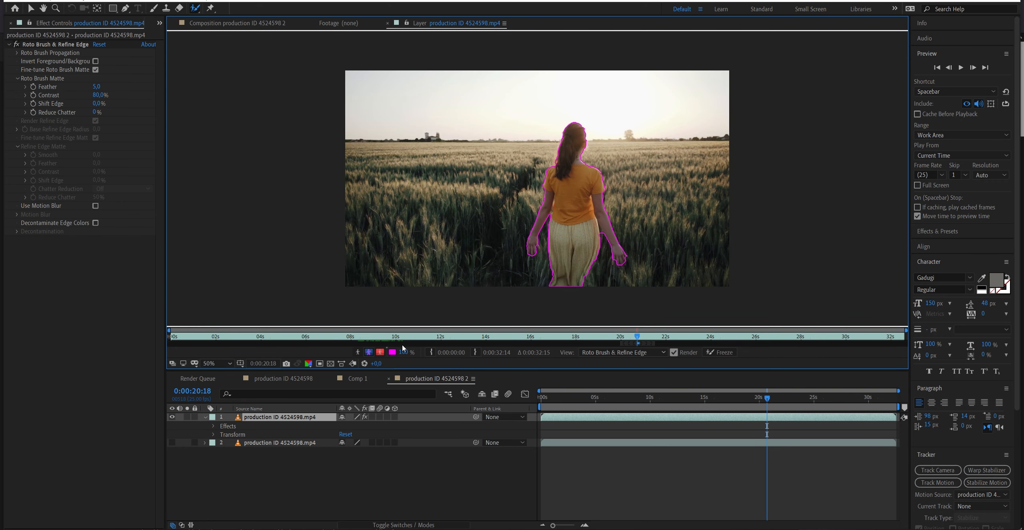
Advance the layer gradually to 0:00:21:19 to propagate the Roto Brush selection across the frames
mouse_move(637, 338)
left_mouse_down()
mouse_move(626, 339)
mouse_move(641, 338)
left_mouse_up()
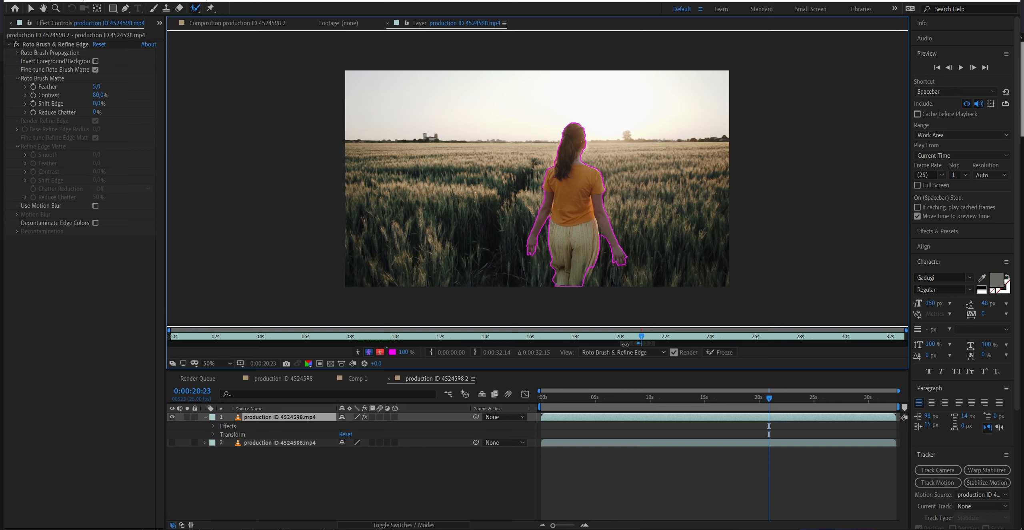
left_click_drag(644, 338, 647, 338)
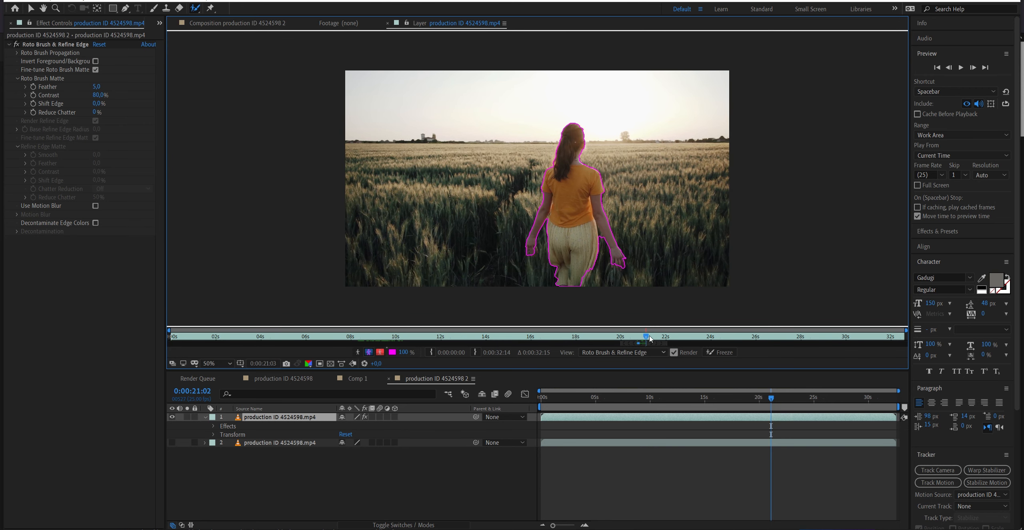
left_click_drag(650, 338, 661, 338)
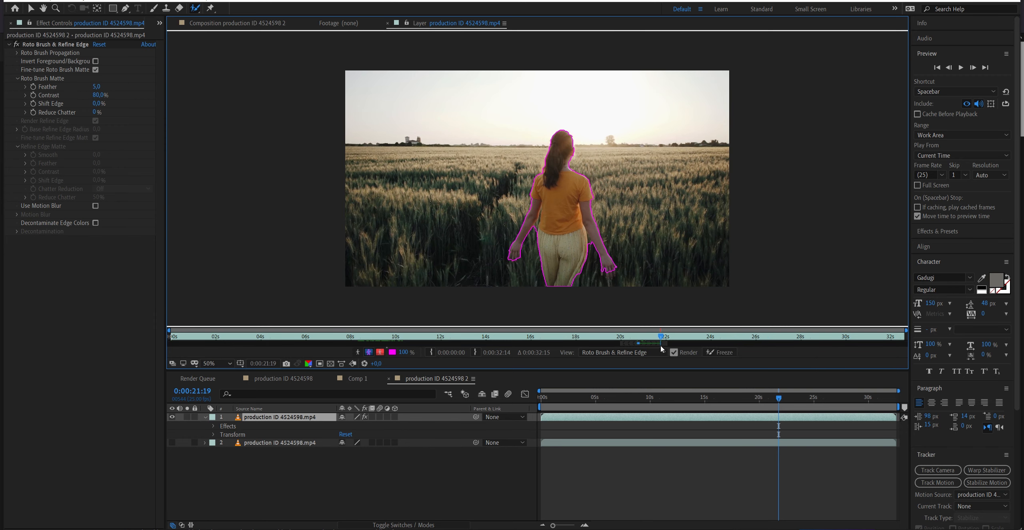
At 0:00:20:08, correct the Roto Brush selection by subtracting background between the left arm and trousers and around the hands
left_click_drag(661, 339, 629, 341)
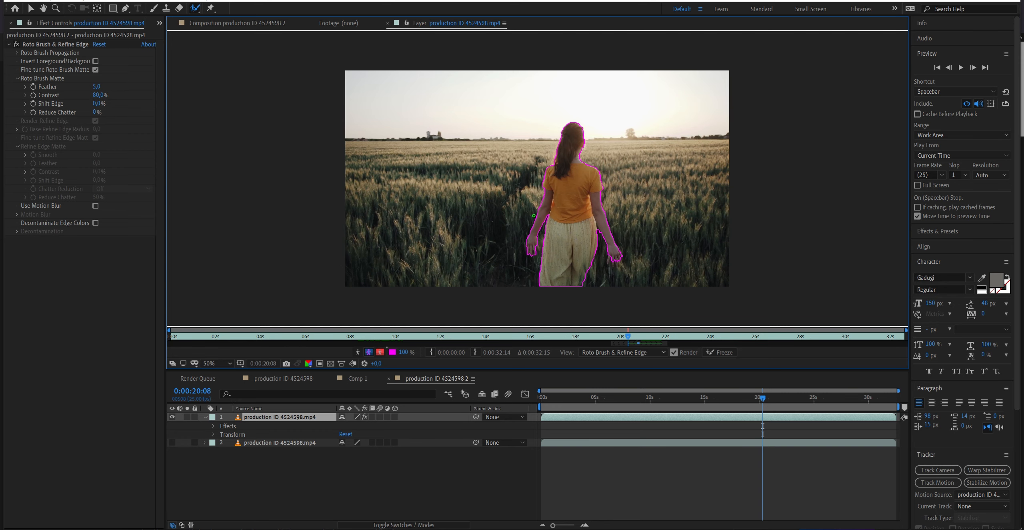
scroll(534, 224, "up", 2)
scroll(552, 274, "down", 1)
left_click_drag(535, 233, 511, 155)
left_click_drag(521, 237, 515, 227)
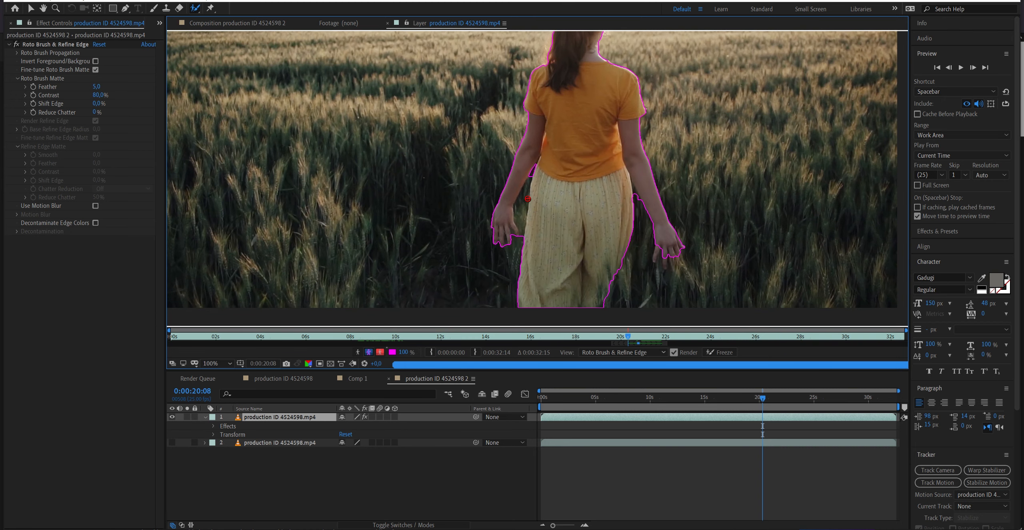
left_click_drag(524, 195, 521, 239)
left_click_drag(657, 259, 655, 251)
With the Refine Edge Tool, paint along the inner edges of the woman's left and right arms at 0:00:20:08
left_click(193, 11)
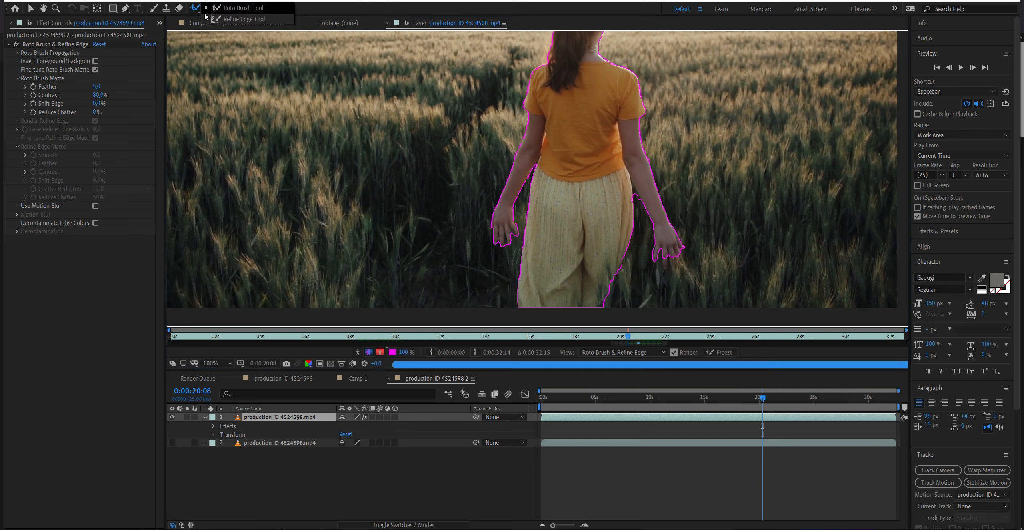
left_click(210, 19)
mouse_move(508, 189)
left_mouse_down()
mouse_move(499, 245)
mouse_move(505, 230)
mouse_move(513, 244)
mouse_move(508, 224)
mouse_move(520, 236)
mouse_move(514, 215)
mouse_move(542, 162)
left_mouse_up()
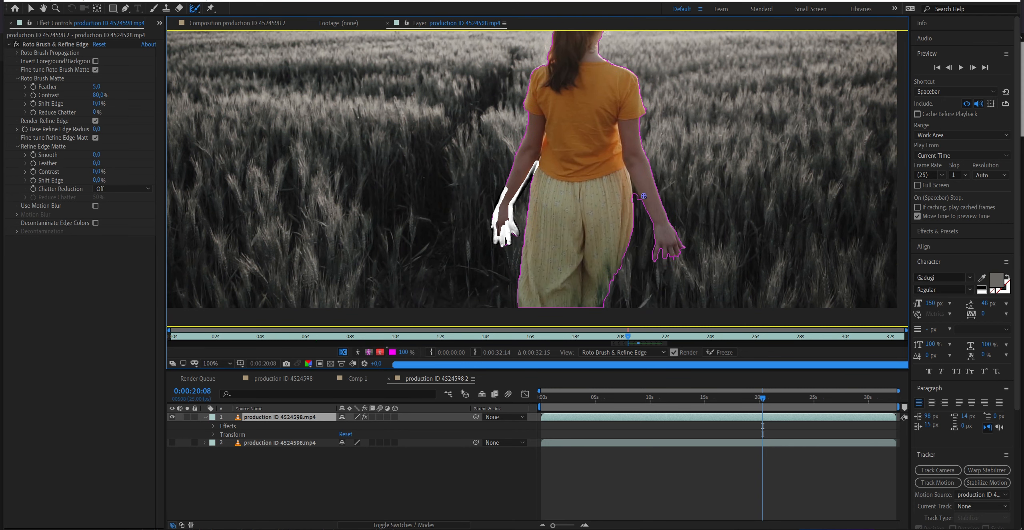
left_click_drag(638, 188, 659, 233)
At 0:00:21:02, refine the edge beside the left hand and add the missing part of that hand with the Roto Brush Tool
left_click_drag(628, 337, 647, 337)
left_click_drag(518, 241, 517, 199)
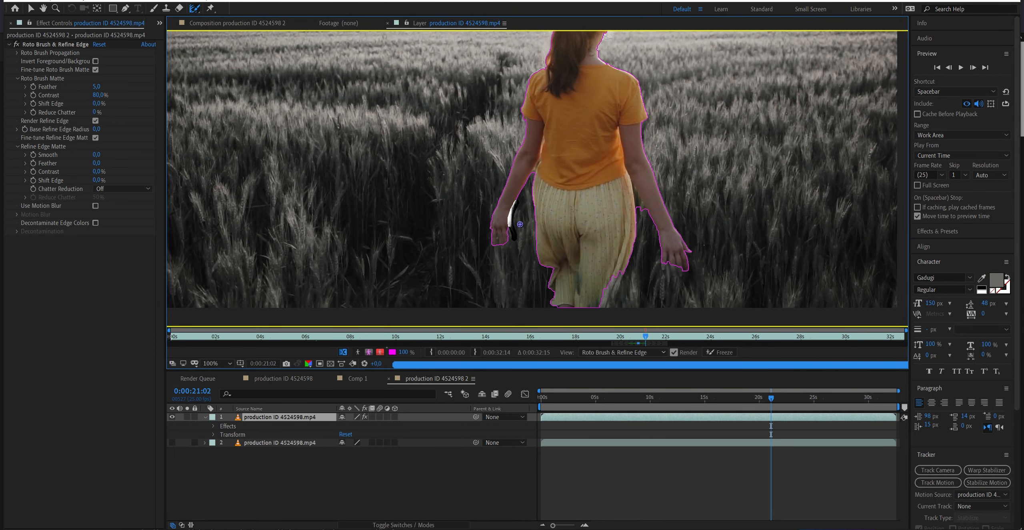
left_click(198, 10)
left_click(215, 9)
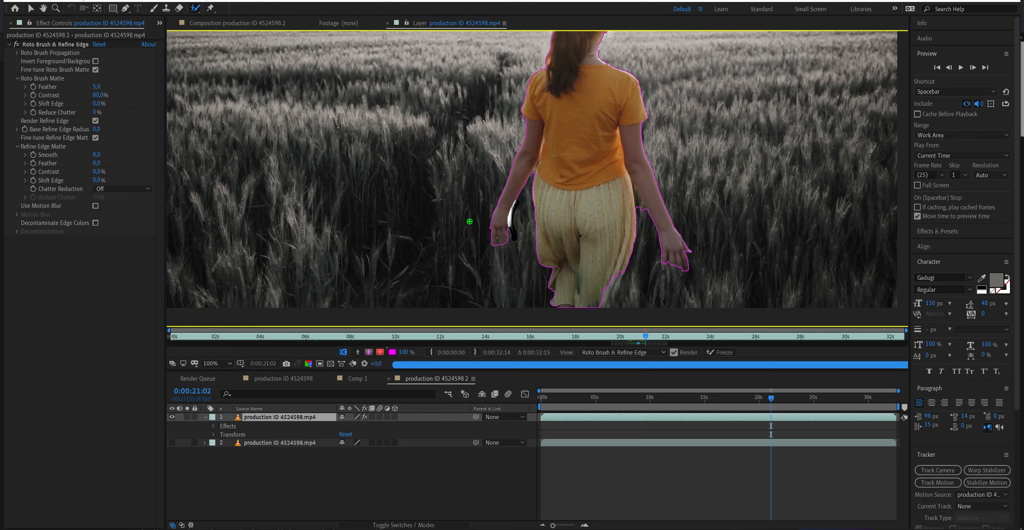
mouse_move(517, 241)
left_mouse_down()
mouse_move(513, 225)
mouse_move(523, 237)
left_mouse_up()
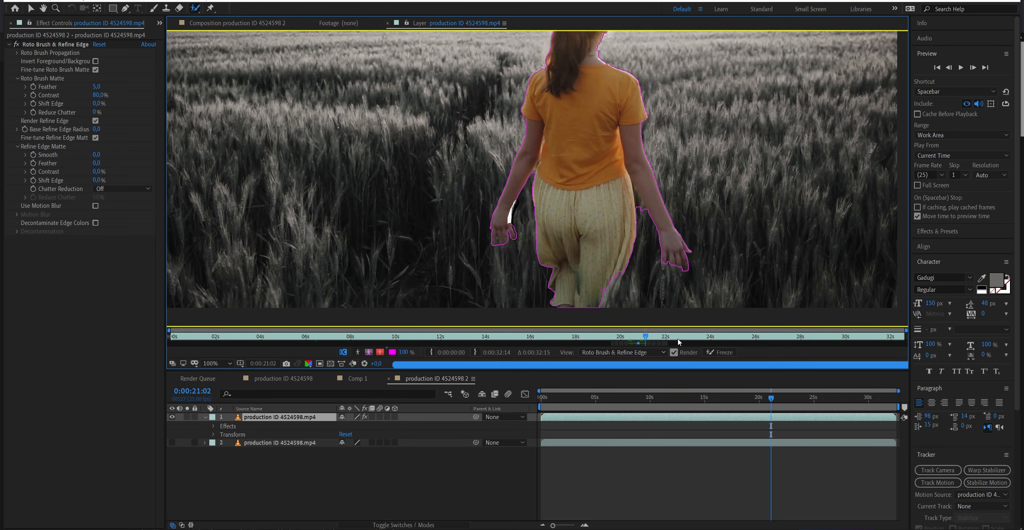
Go to 0:00:20:12 in the layer and freeze the Roto Brush propagation
left_click(189, 10)
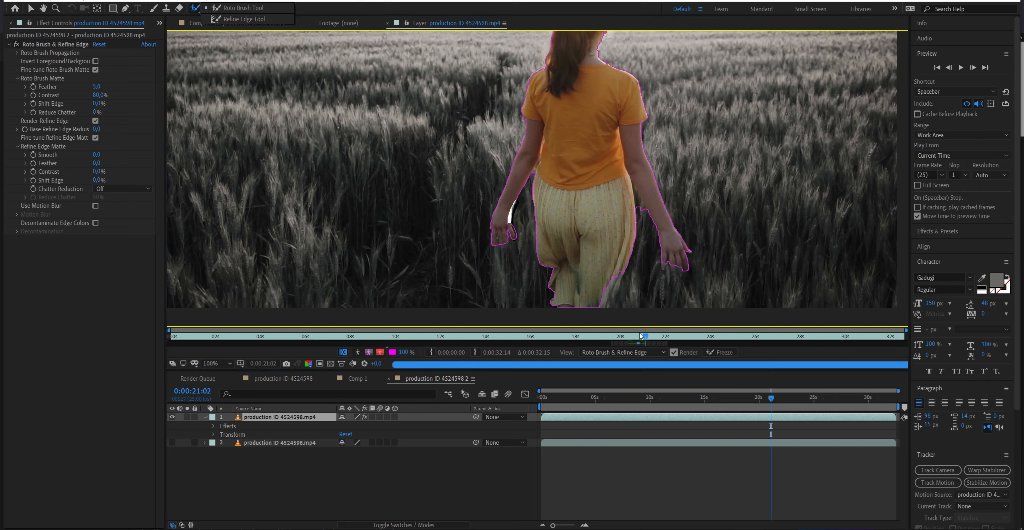
mouse_move(641, 336)
left_mouse_down()
mouse_move(657, 339)
mouse_move(628, 342)
left_mouse_up()
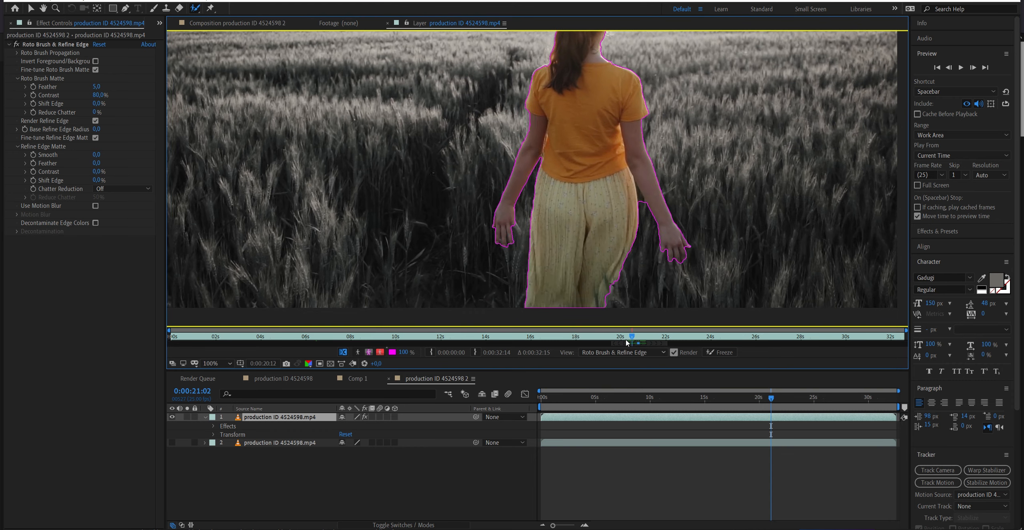
left_click(720, 352)
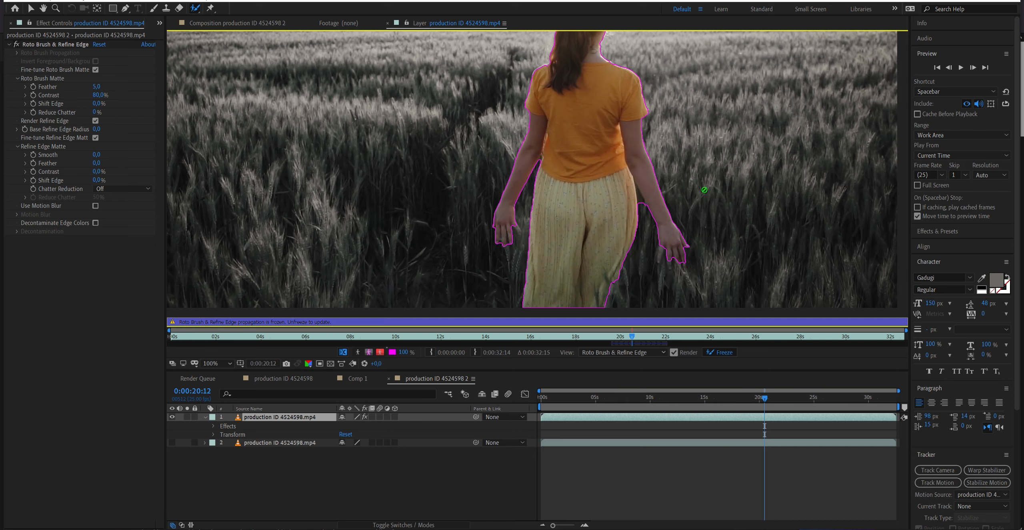
Scrub through the cutout in the composition and make the bottom clip layer visible behind it
left_click(260, 20)
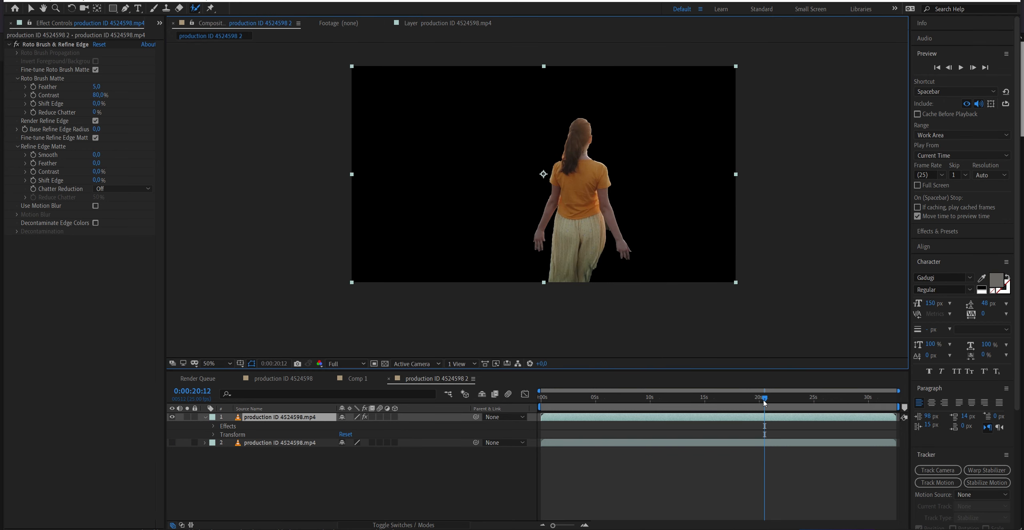
mouse_move(757, 398)
left_mouse_down()
mouse_move(747, 401)
mouse_move(785, 400)
mouse_move(771, 400)
left_mouse_up()
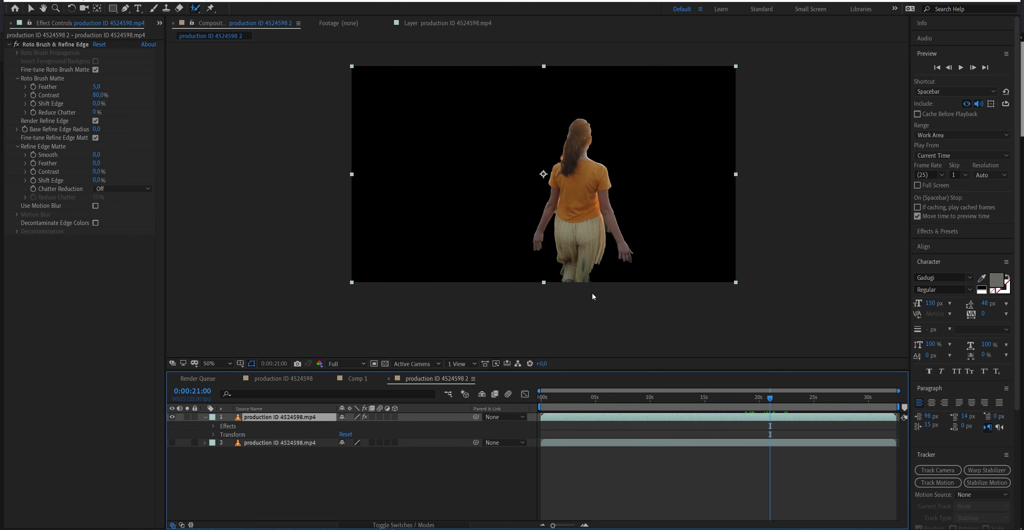
left_click(172, 443)
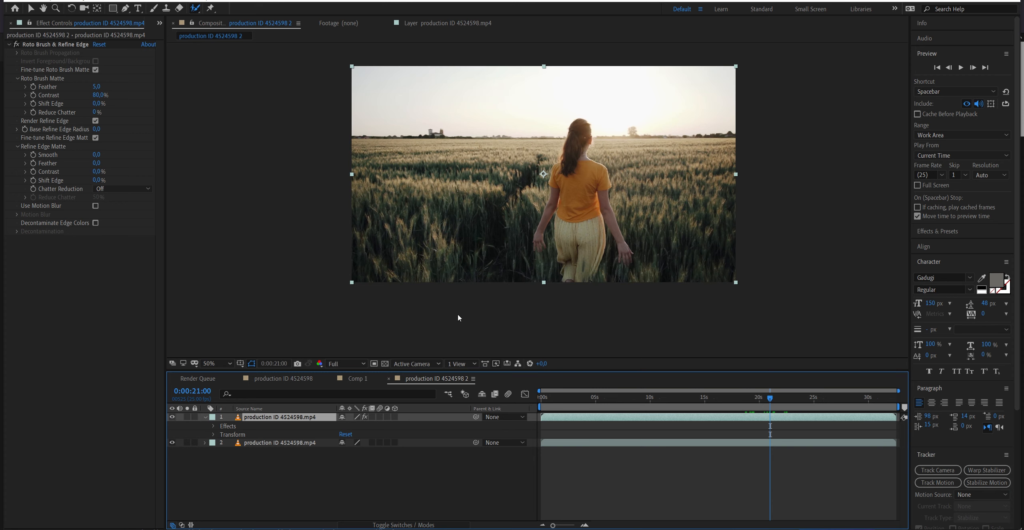
left_click(769, 399)
Apply a Fill effect with colour 5500FF to the woman's cutout layer and scrub to 0:00:20:18 to check it
right_click(87, 28)
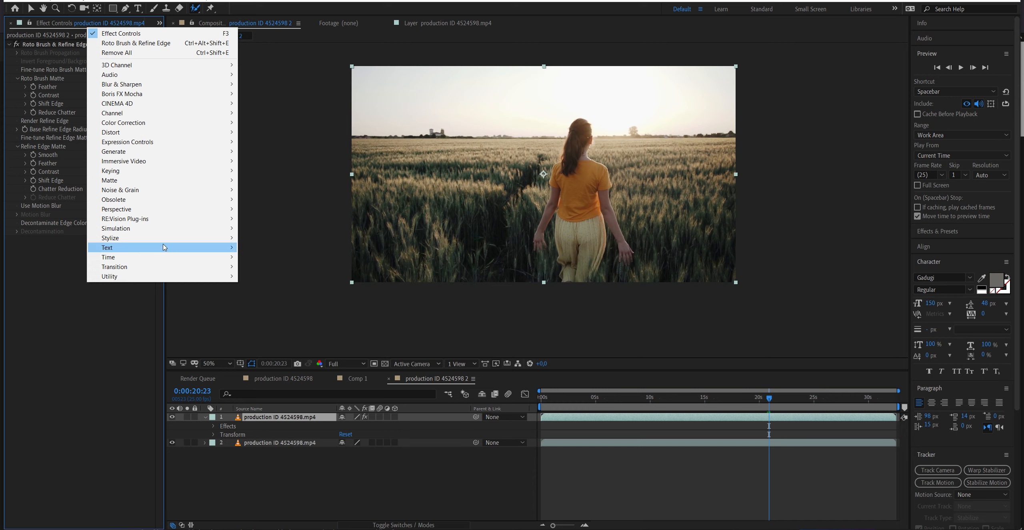
mouse_move(157, 152)
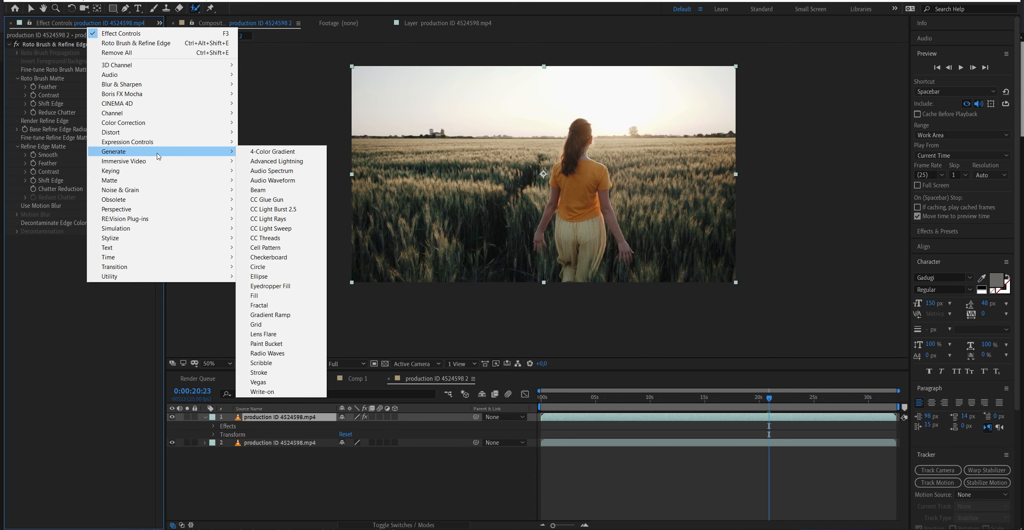
left_click(275, 297)
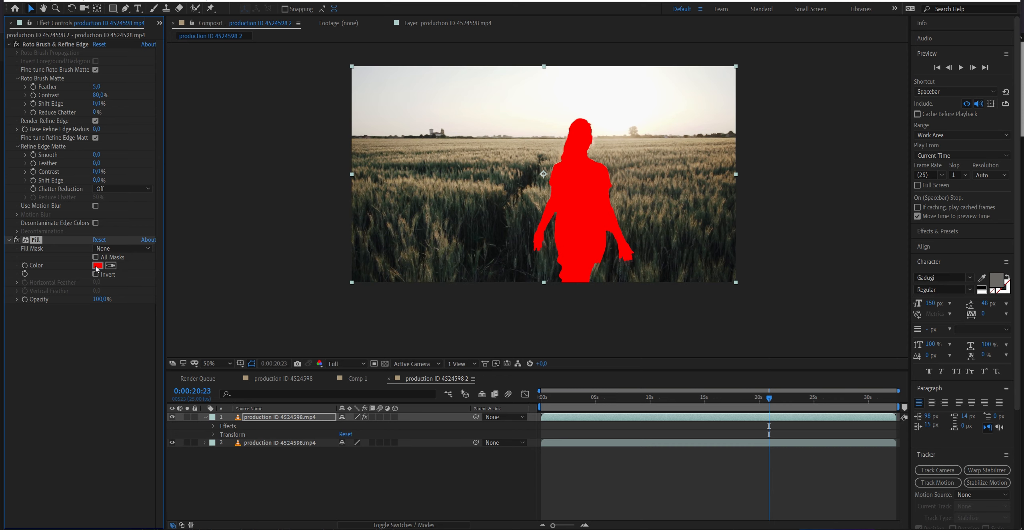
left_click(98, 266)
left_click(156, 37)
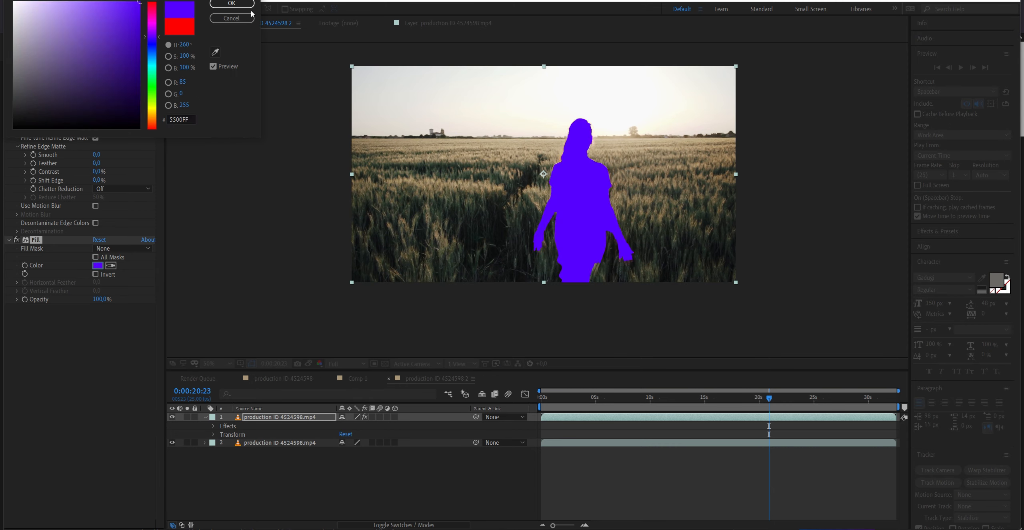
left_click(236, 4)
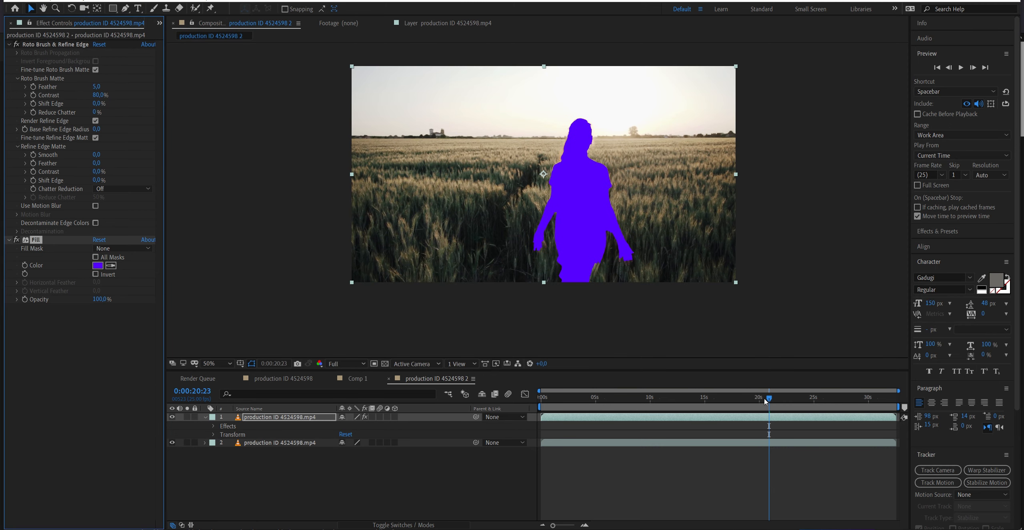
mouse_move(770, 398)
left_mouse_down()
mouse_move(798, 400)
mouse_move(757, 404)
mouse_move(766, 405)
left_mouse_up()
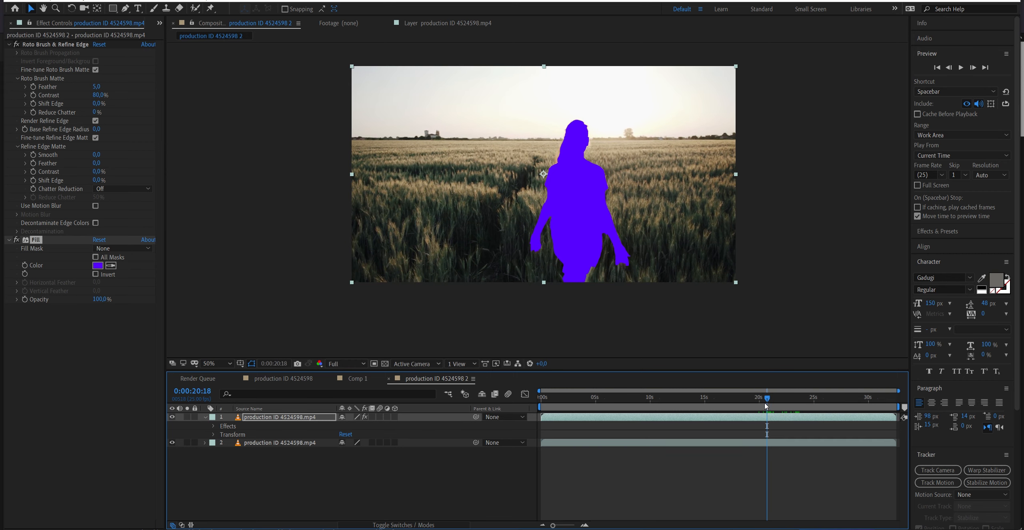
Turn off the Fill effect and apply the Brush Strokes effect to the cutout layer
left_click(16, 240)
right_click(99, 91)
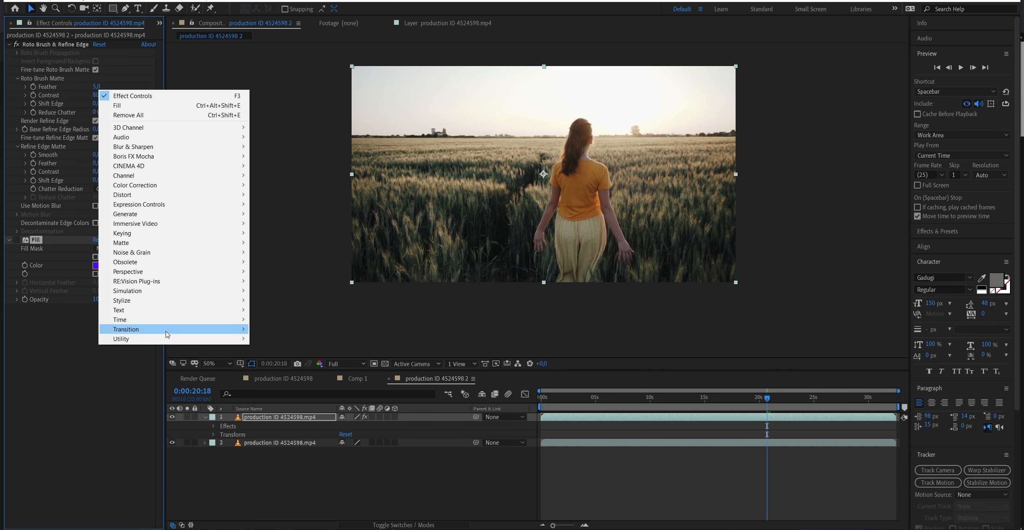
mouse_move(177, 301)
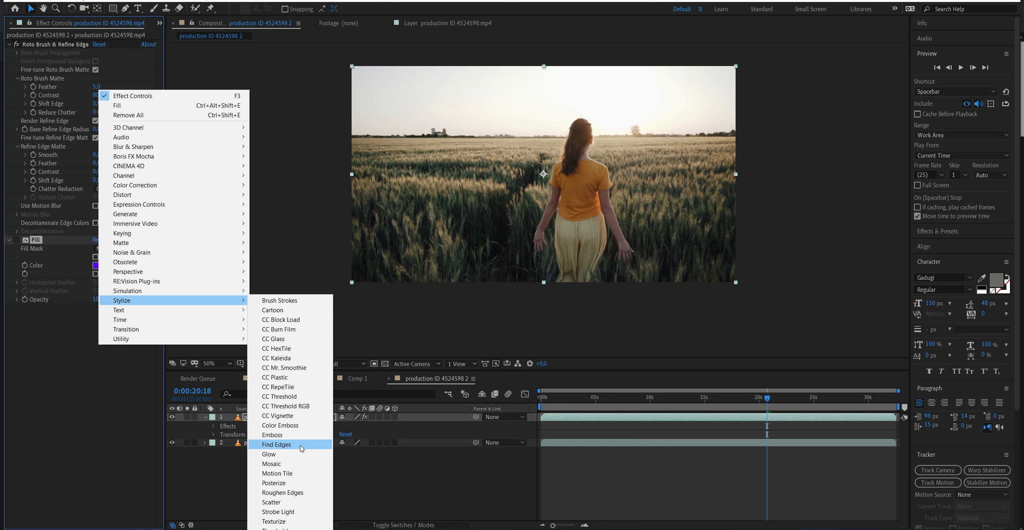
left_click(299, 307)
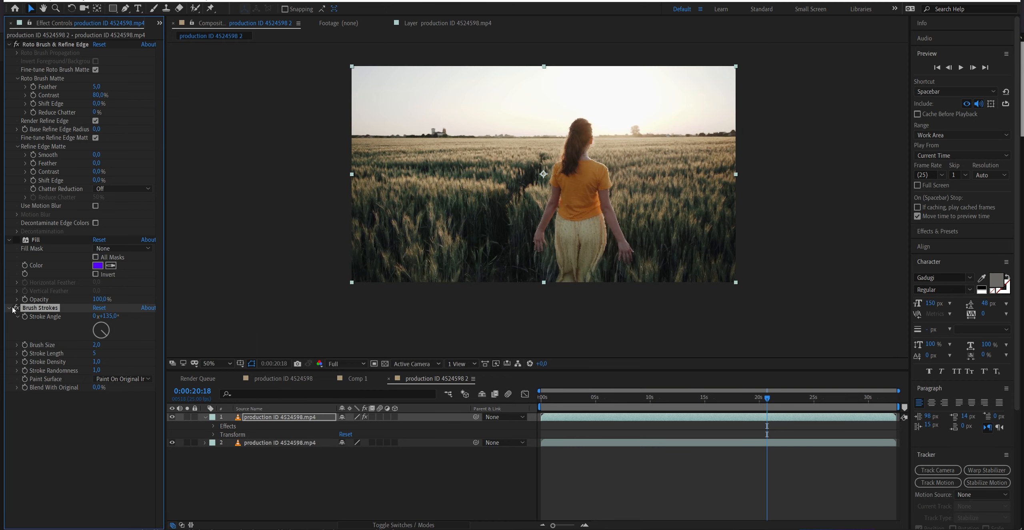
Turn off Brush Strokes and apply the Cartoon effect to the cutout layer
right_click(169, 454)
right_click(129, 449)
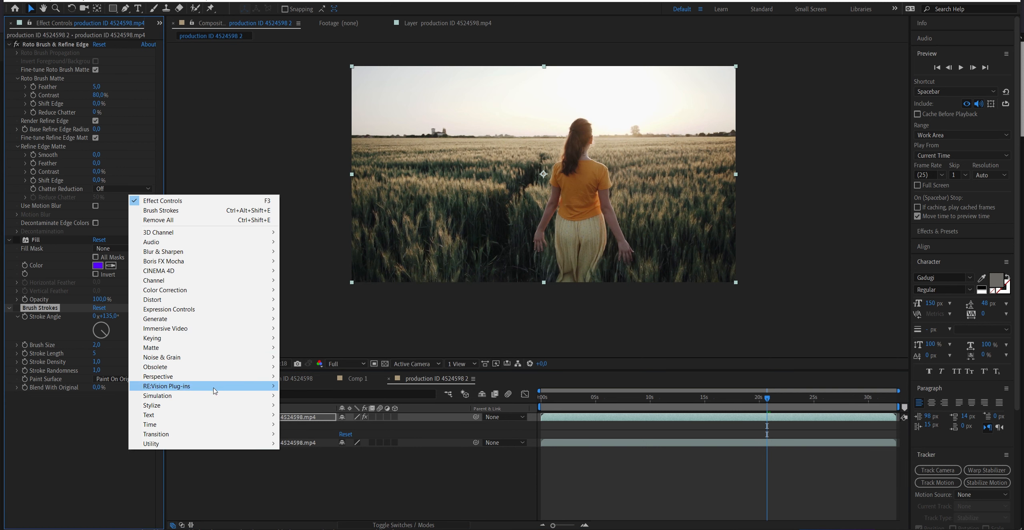
mouse_move(212, 395)
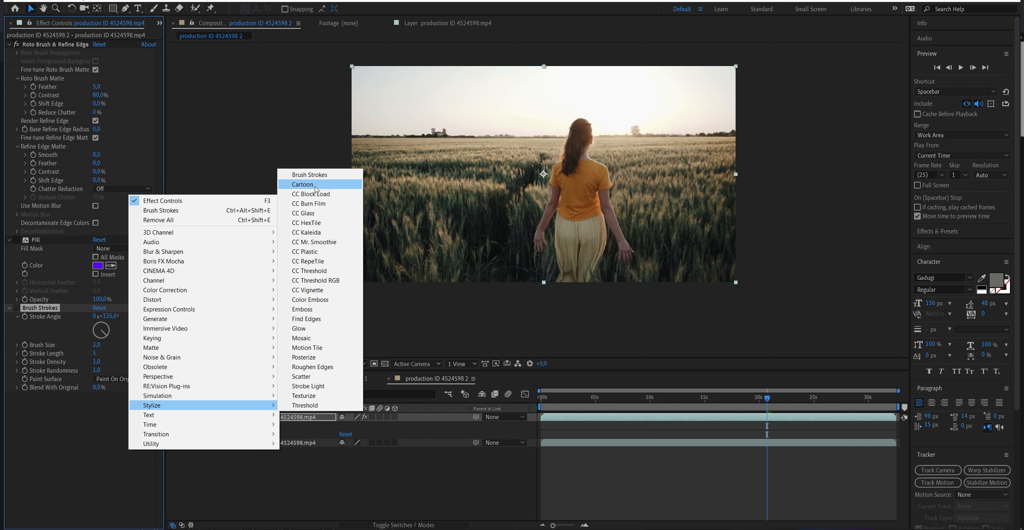
left_click(303, 184)
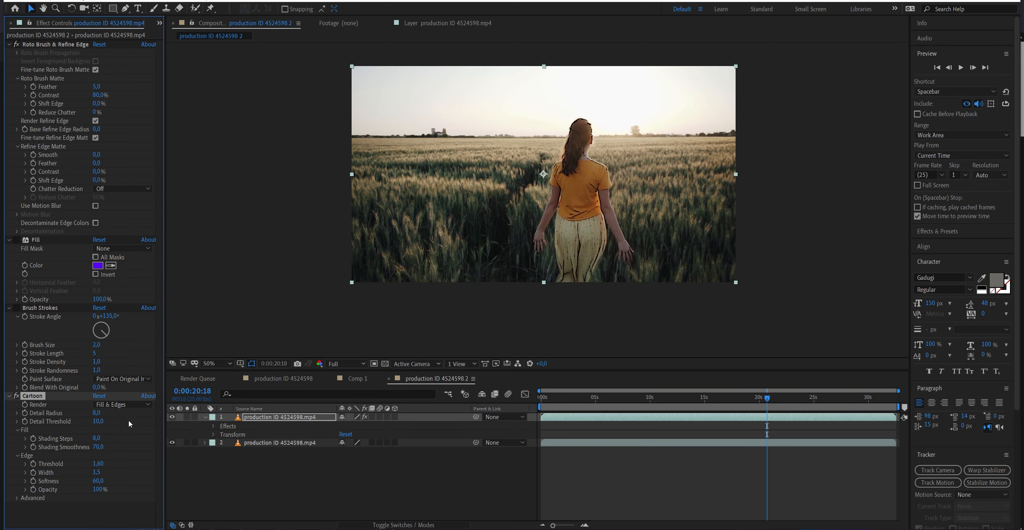
Set Brush Strokes size to 2.6, density 1.1 and randomness 1.2, and Cartoon detail radius to 11.7 and edge threshold to 3.32
left_click_drag(96, 344, 114, 346)
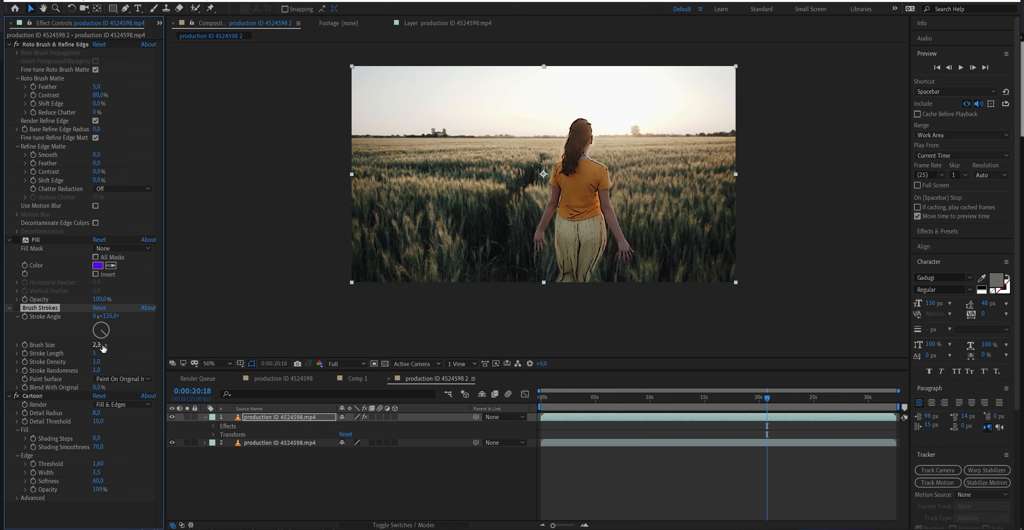
mouse_move(96, 345)
left_mouse_down()
mouse_move(114, 348)
mouse_move(101, 370)
left_mouse_up()
left_click_drag(96, 413, 109, 413)
key("period")
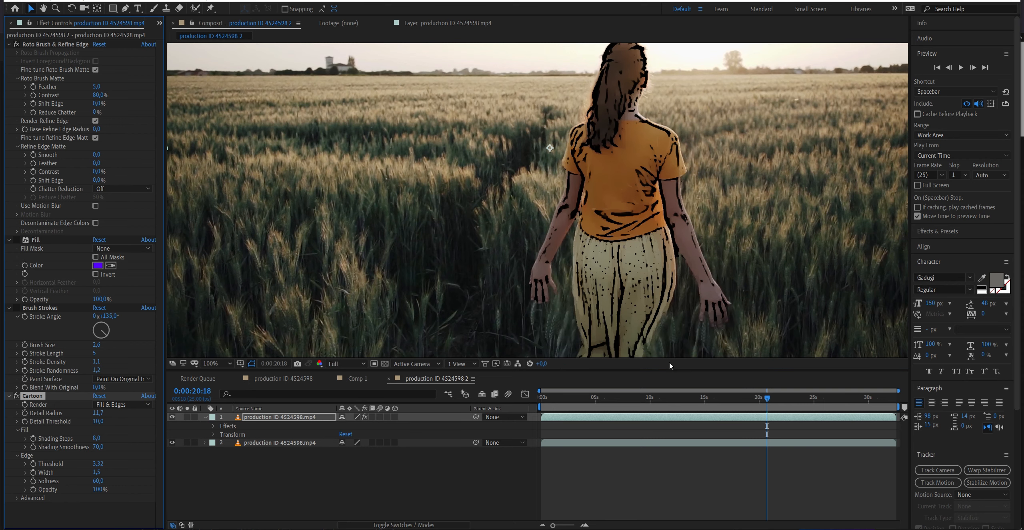
Check the cartoon look on the woman at 0:00:19:24 and play a preview
left_click(763, 400)
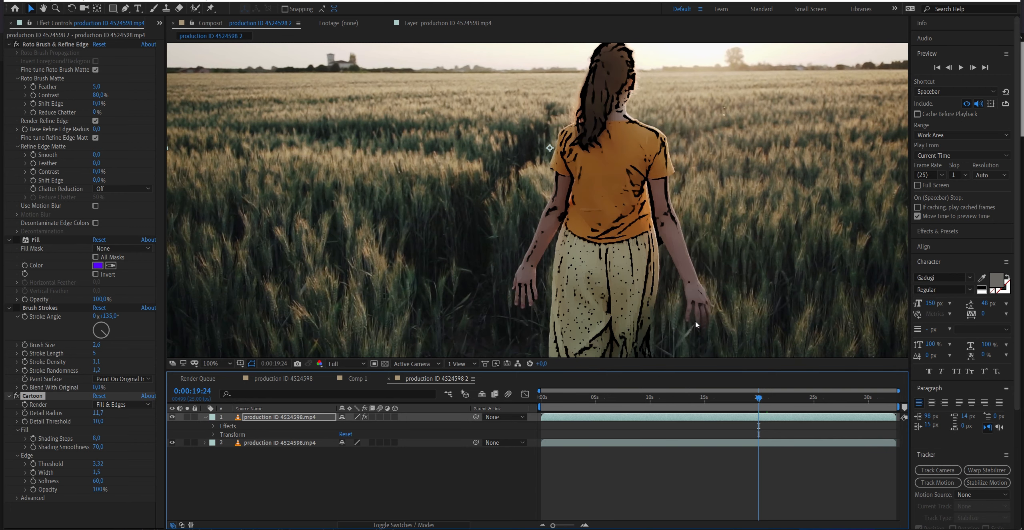
scroll(535, 198, "down", 1)
key("space")
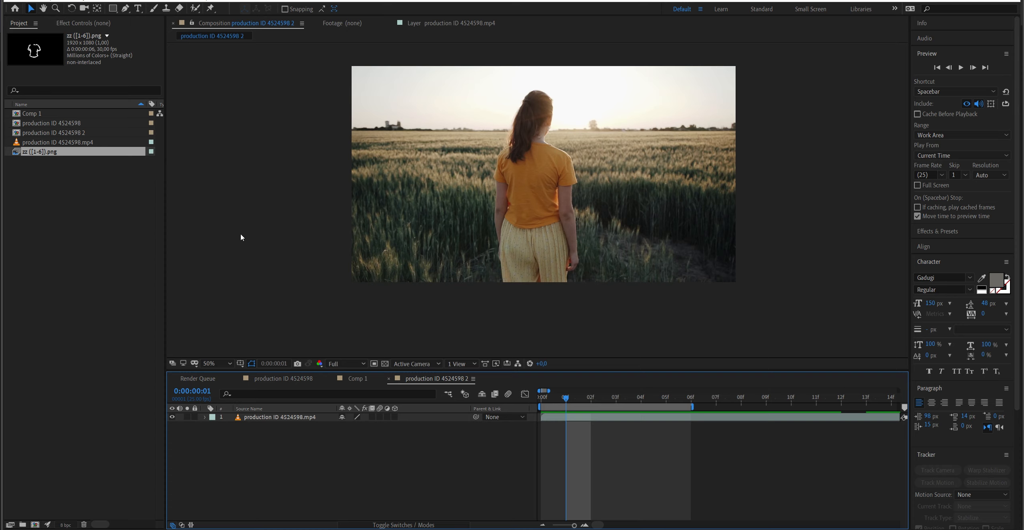
Delete the zz ([1-6]).png sequence from the project and check the composition's opening frames from 0:00:00:00
left_click(34, 162)
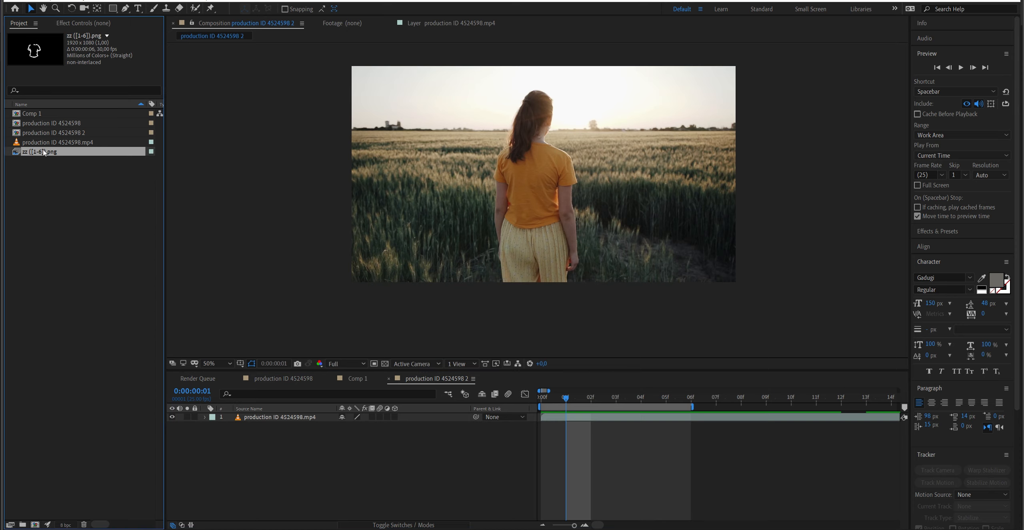
key("Delete")
mouse_move(566, 396)
left_mouse_down()
mouse_move(543, 395)
mouse_move(693, 396)
mouse_move(591, 396)
mouse_move(544, 423)
mouse_move(631, 399)
mouse_move(616, 399)
mouse_move(681, 402)
mouse_move(556, 410)
left_mouse_up()
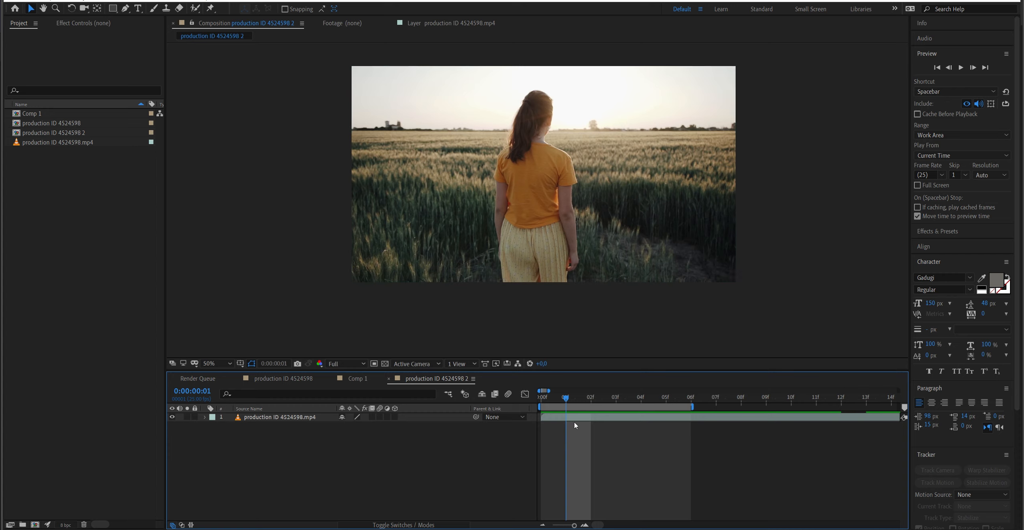
left_click_drag(572, 401, 534, 406)
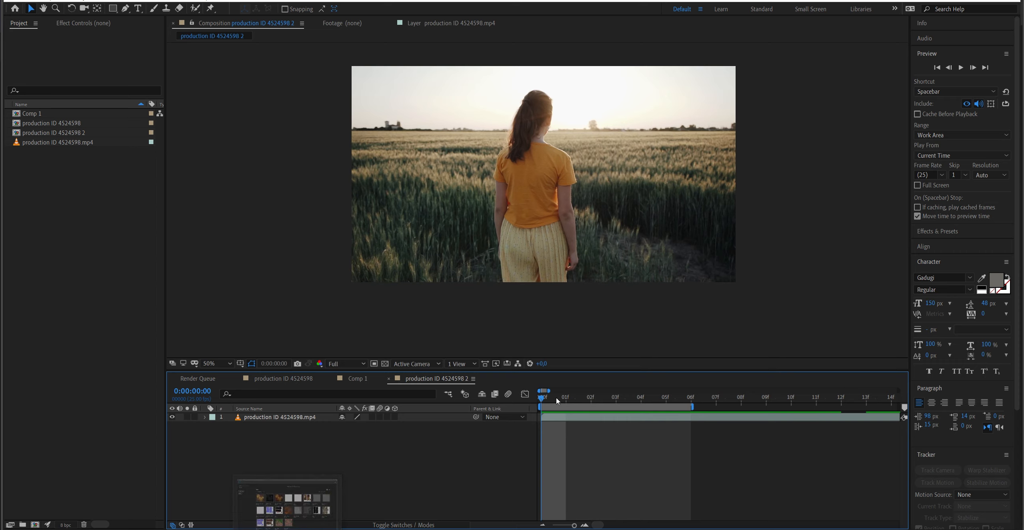
left_click(660, 397)
key("space")
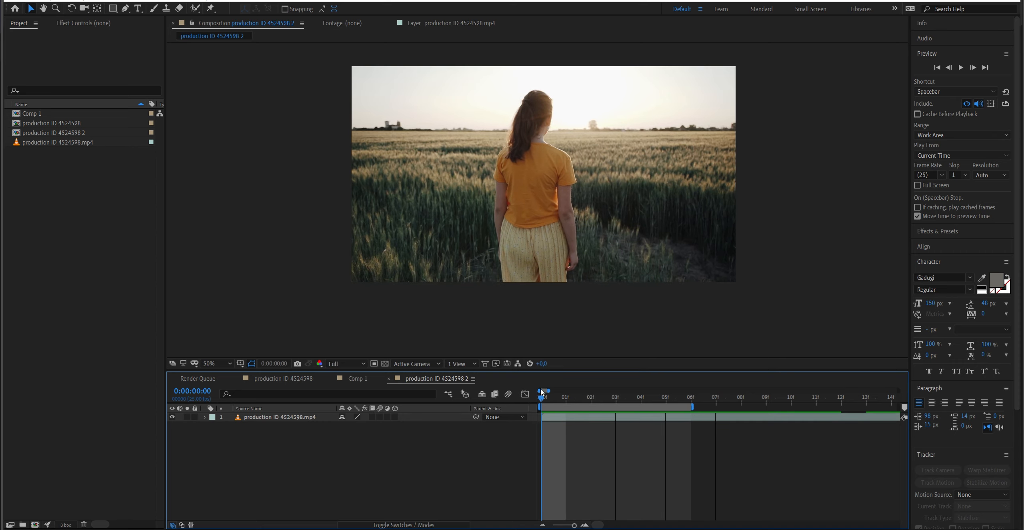
Add the composition production ID 4524598 2 to the render queue and set its output format to JPEG Sequence
left_click(56, 1)
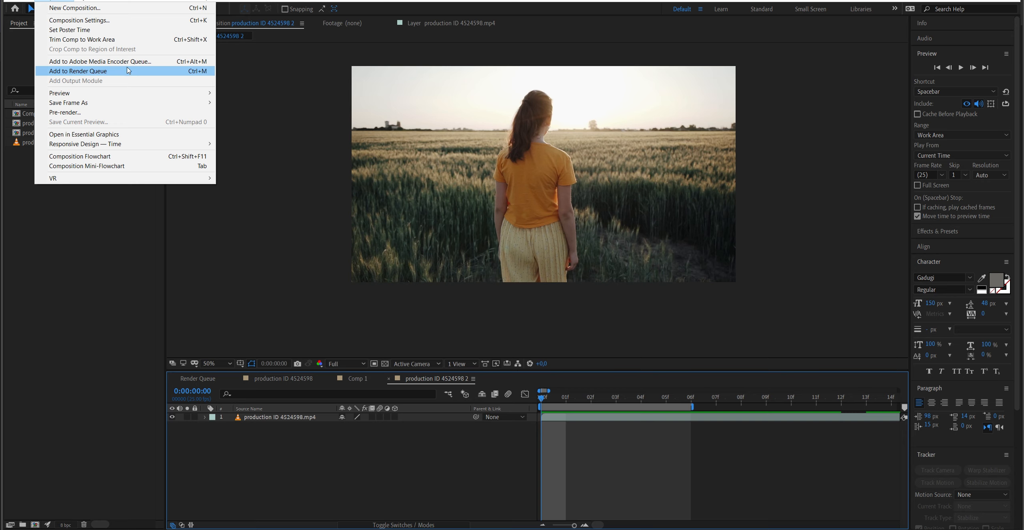
left_click(103, 74)
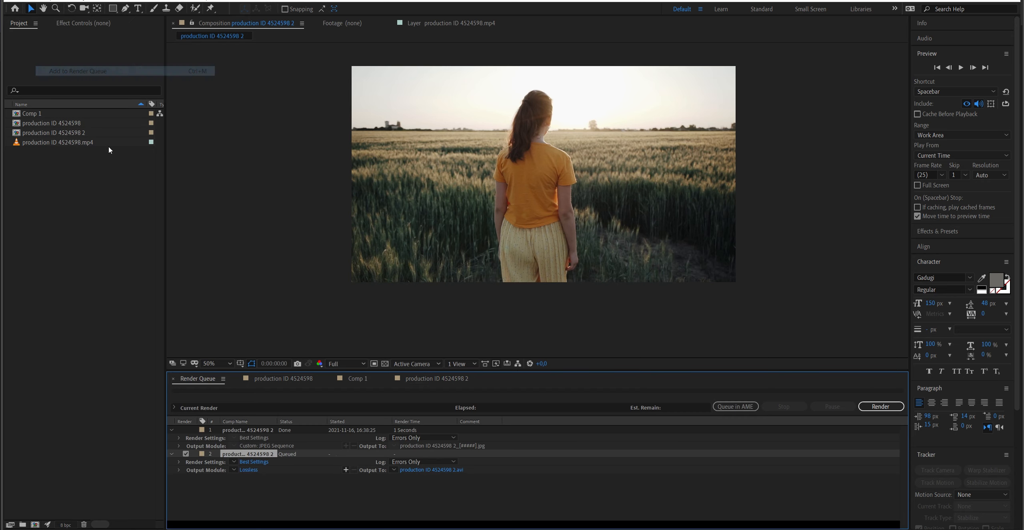
left_click(251, 469)
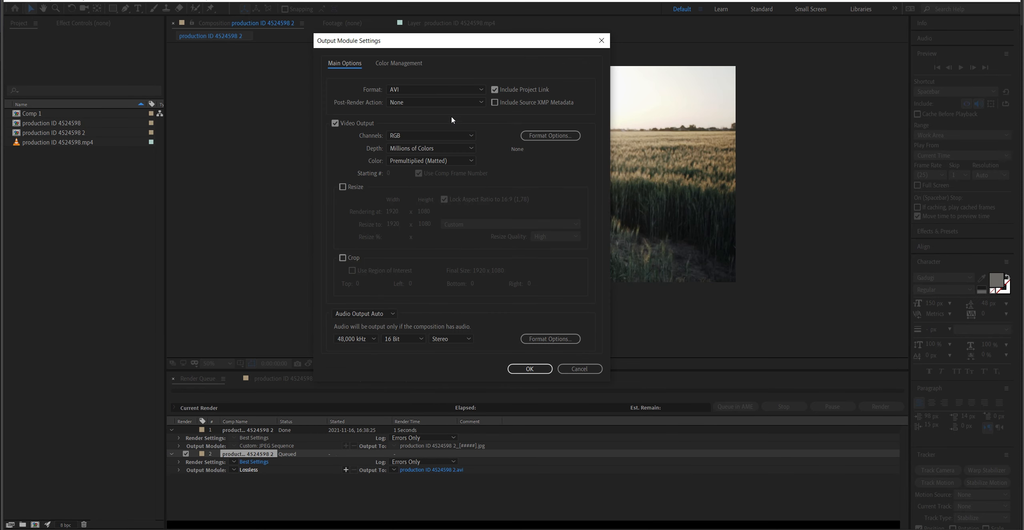
left_click(437, 90)
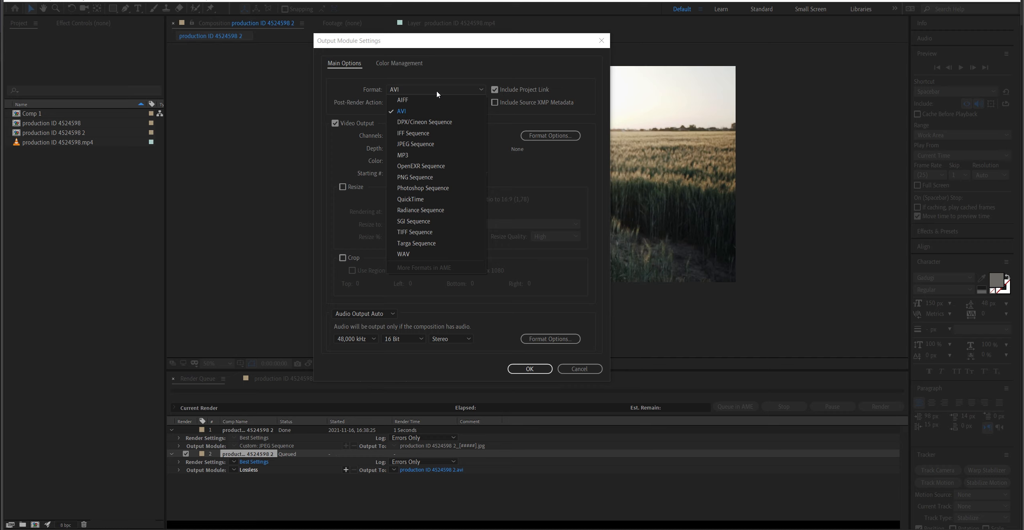
left_click(420, 144)
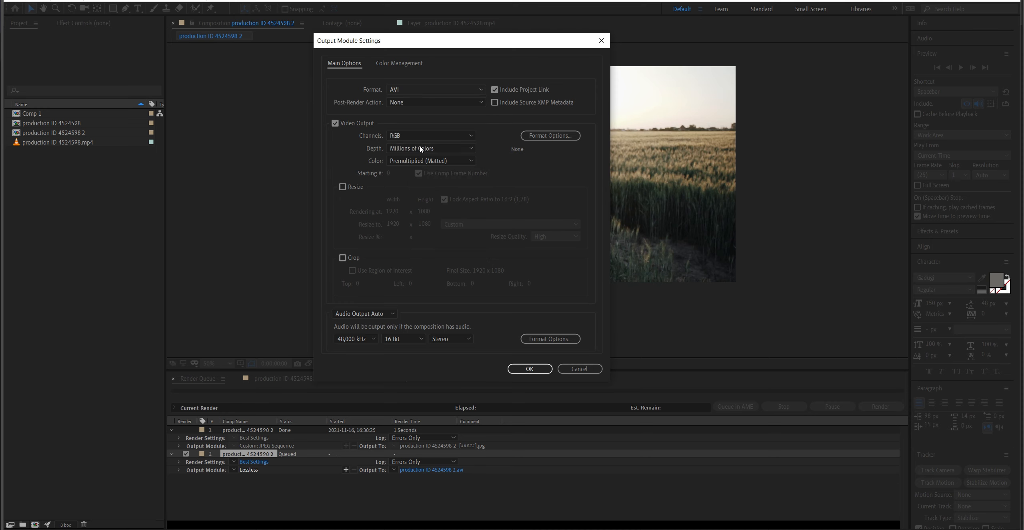
left_click(544, 367)
Name the output v_[#####].jpg in the roto folder and render the queued composition
left_click(431, 472)
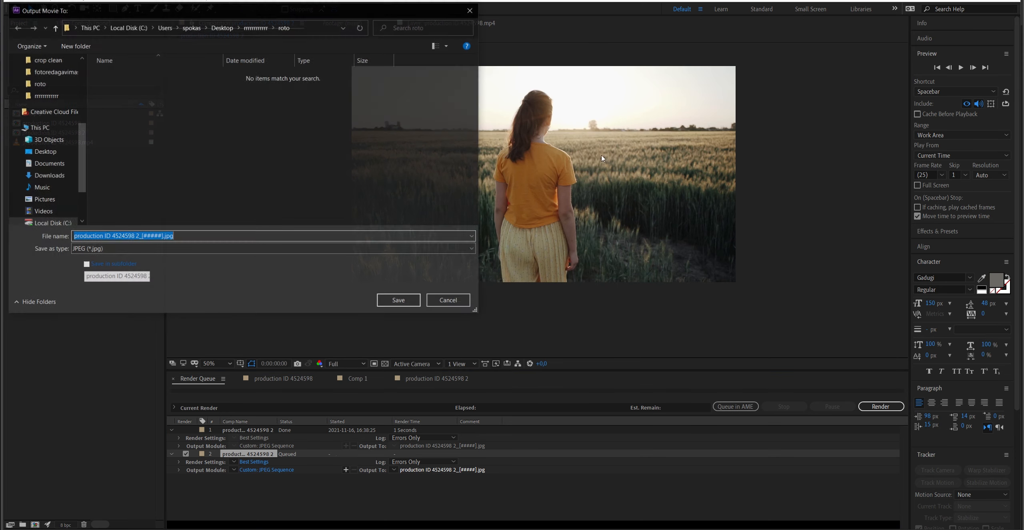
left_click(107, 238)
left_click_drag(141, 240, 4, 232)
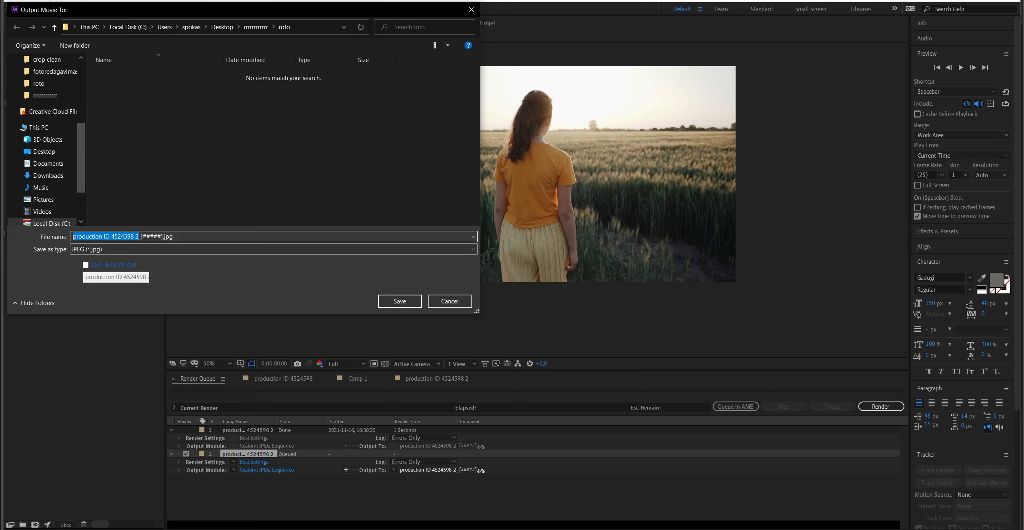
type("v")
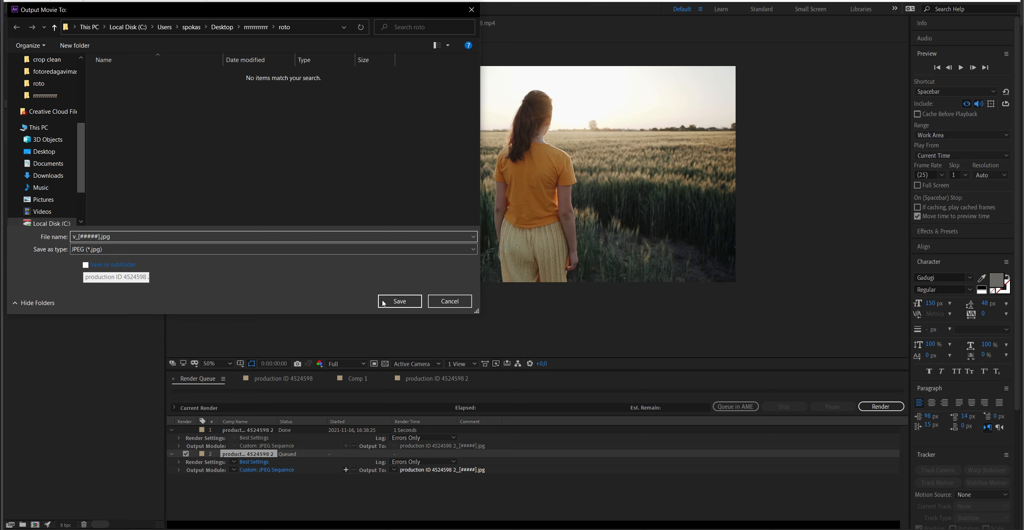
left_click(399, 301)
left_click(893, 407)
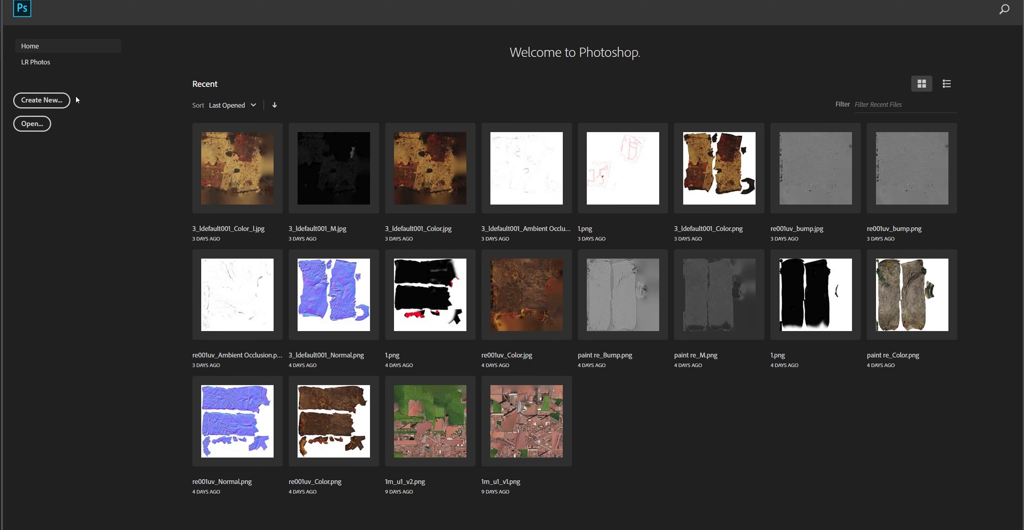
Switch to Photoshop and load the files v_00000.jpg to v_00005.jpg into a layer stack
left_click(35, 4)
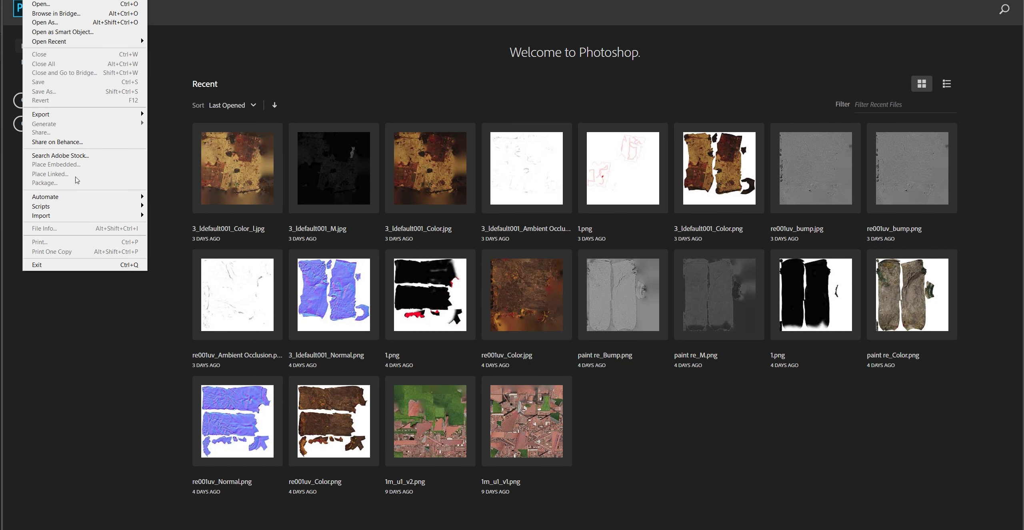
mouse_move(77, 201)
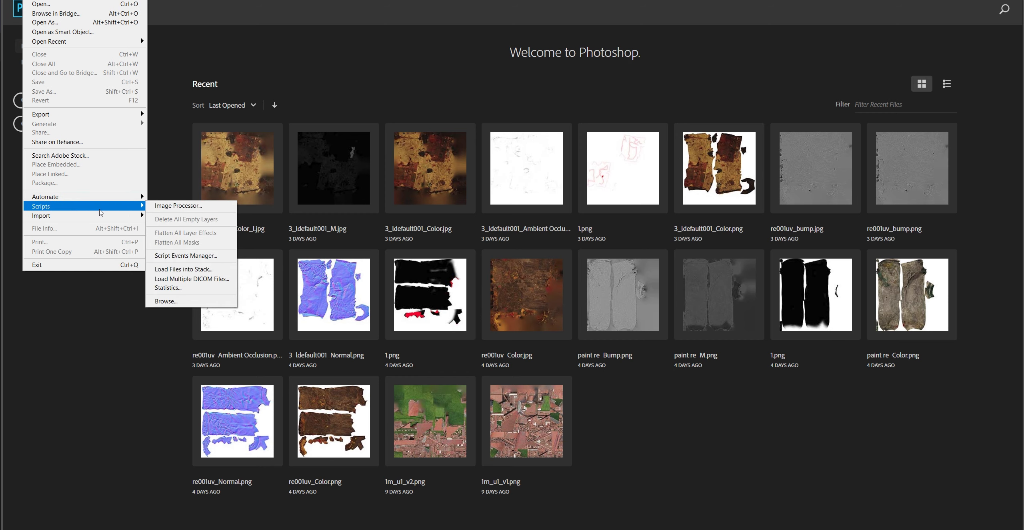
left_click(184, 269)
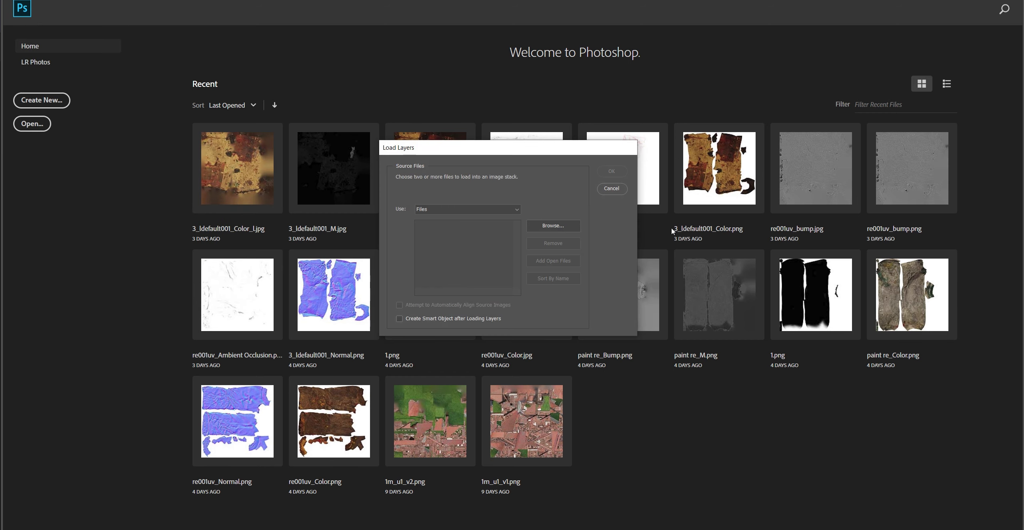
left_click(553, 225)
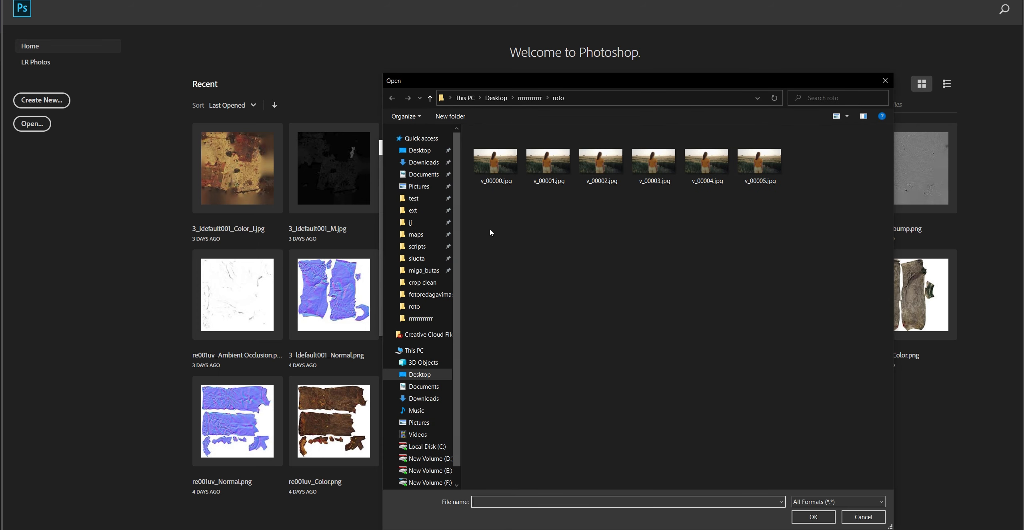
left_click_drag(492, 233, 804, 127)
key("Return")
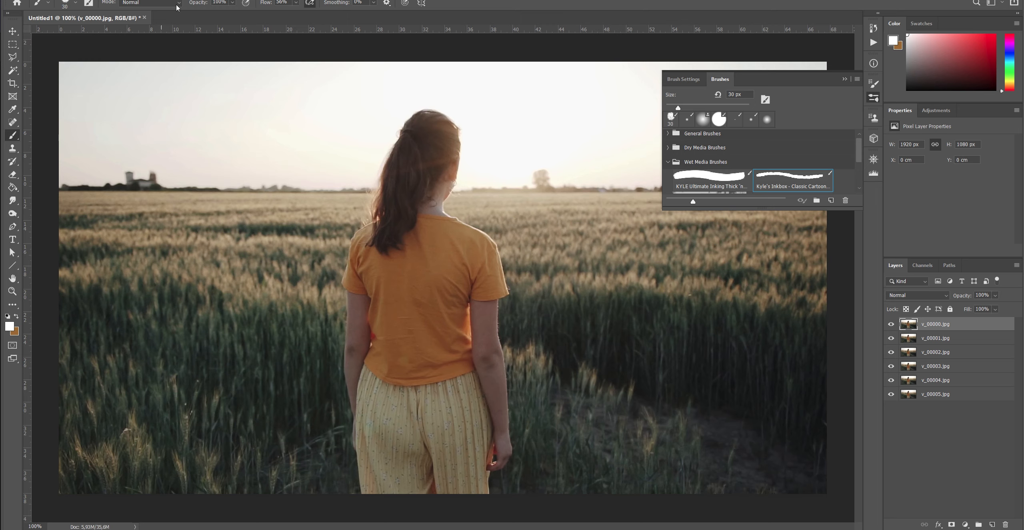
Choose the hard round brush at 30 px and test it with one stroke beside the woman, undoing the stroke
left_click(73, 9)
left_click(72, 78)
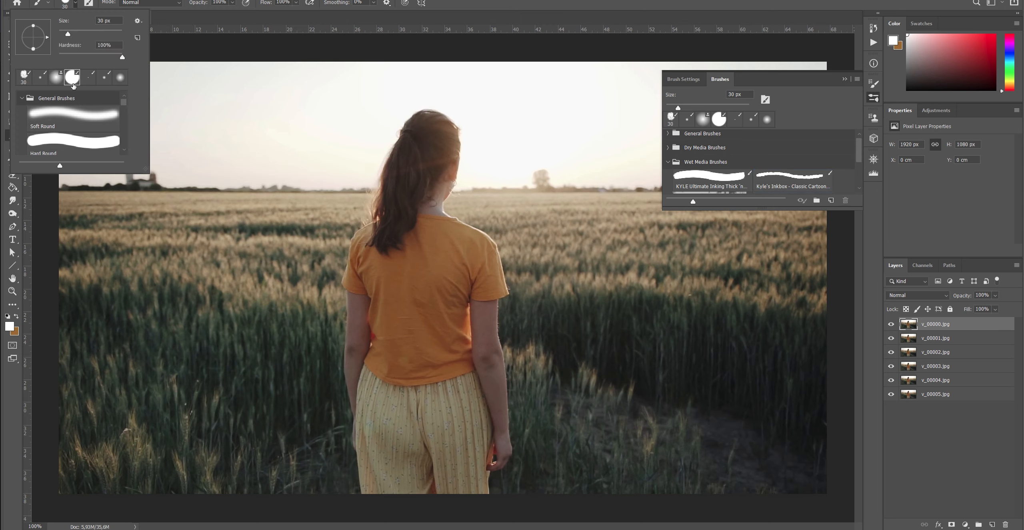
left_click_drag(510, 249, 620, 351)
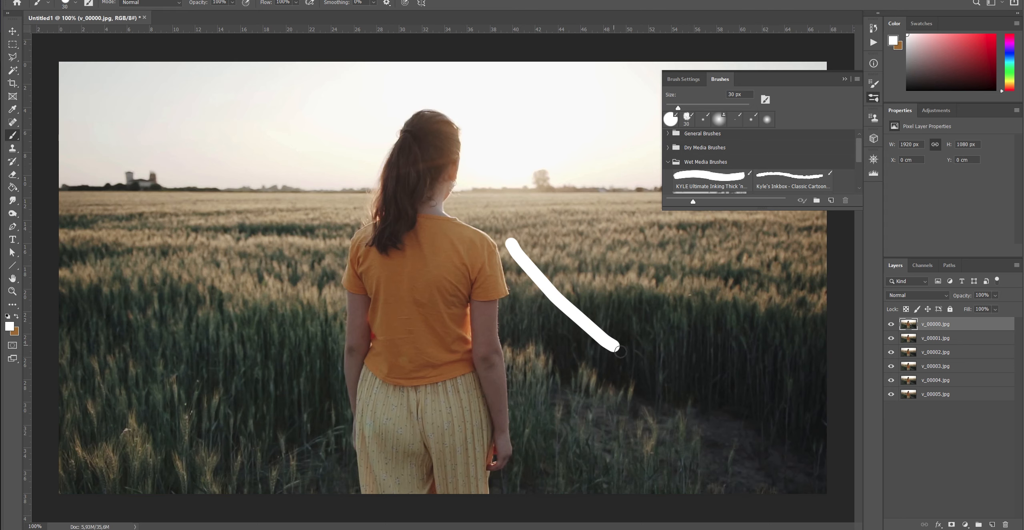
key("ctrl+z")
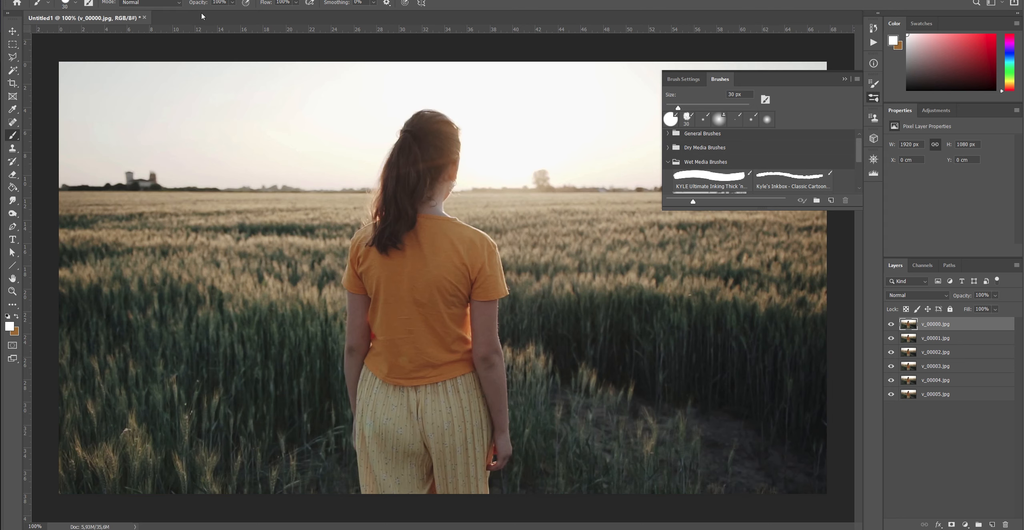
Set a red foreground and Color Dynamics jitter of 57% foreground/background, 21% hue, 79% saturation and 55% brightness, and undo a test stroke
key("F5")
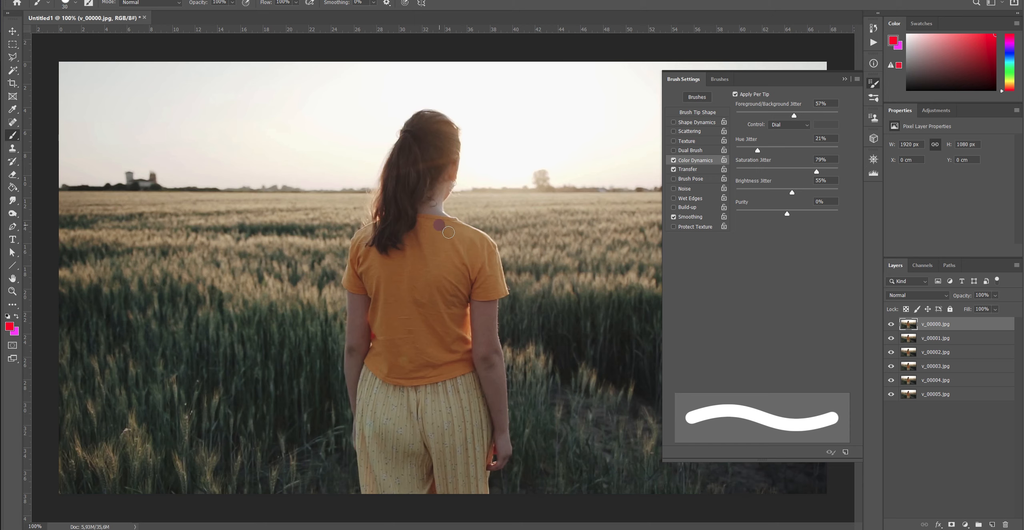
mouse_move(438, 222)
left_mouse_down()
mouse_move(486, 260)
mouse_move(437, 396)
mouse_move(380, 327)
left_mouse_up()
key("ctrl+z")
Hide every frame except v_00005.jpg and add a new empty layer above it
left_click(892, 379)
left_click(906, 397)
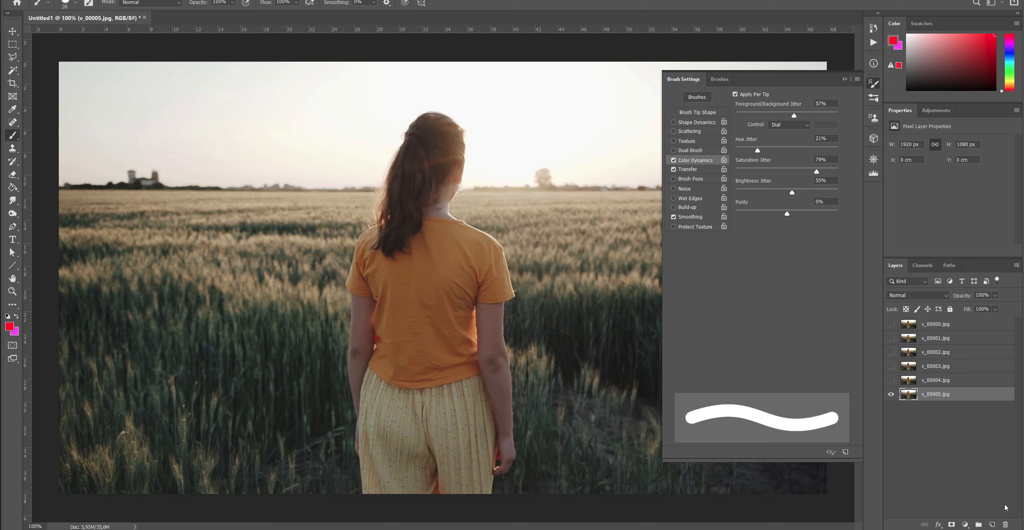
left_click(992, 524)
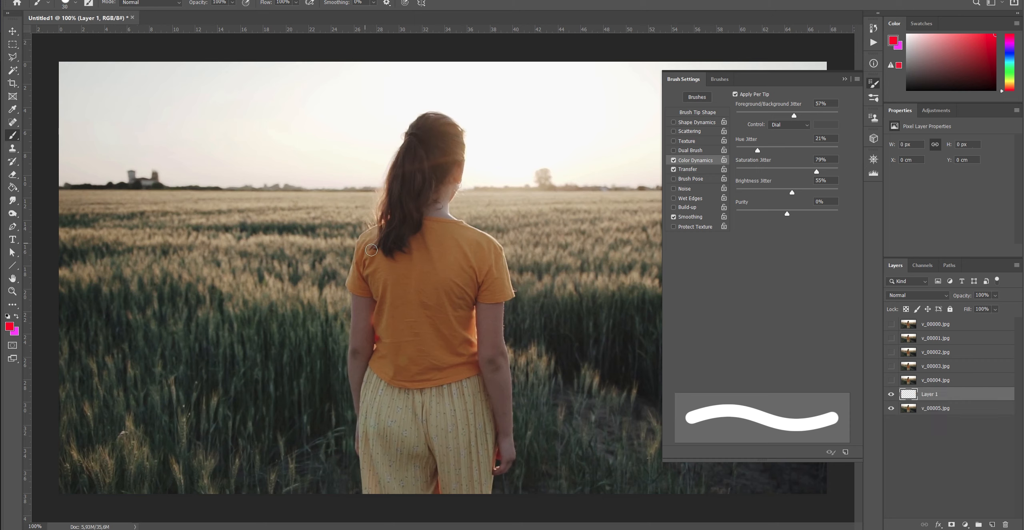
Paint multicoloured pink strokes along the woman's hair on the new layer above v_00005.jpg
left_click_drag(430, 117, 374, 243)
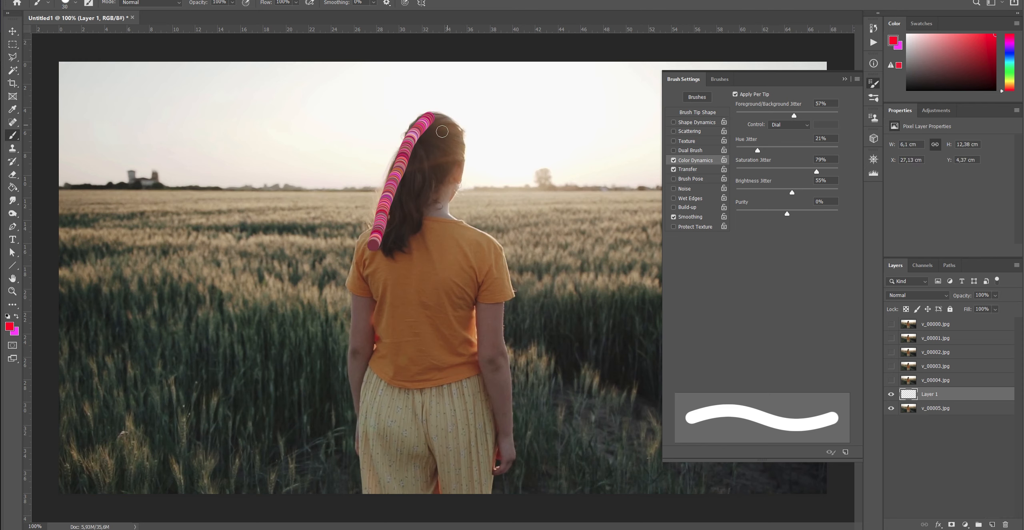
mouse_move(434, 122)
left_mouse_down()
mouse_move(389, 228)
mouse_move(390, 252)
left_mouse_up()
left_click_drag(410, 251, 437, 130)
mouse_move(425, 220)
left_mouse_down()
mouse_move(442, 124)
mouse_move(458, 137)
mouse_move(449, 177)
left_mouse_up()
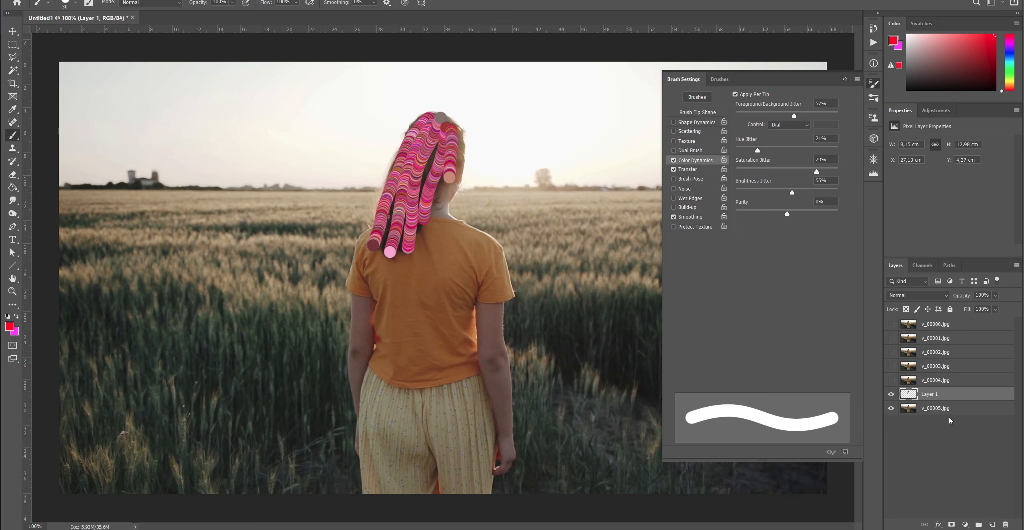
Show the v_00004.jpg frame and place a new empty layer directly above it
left_click(891, 380)
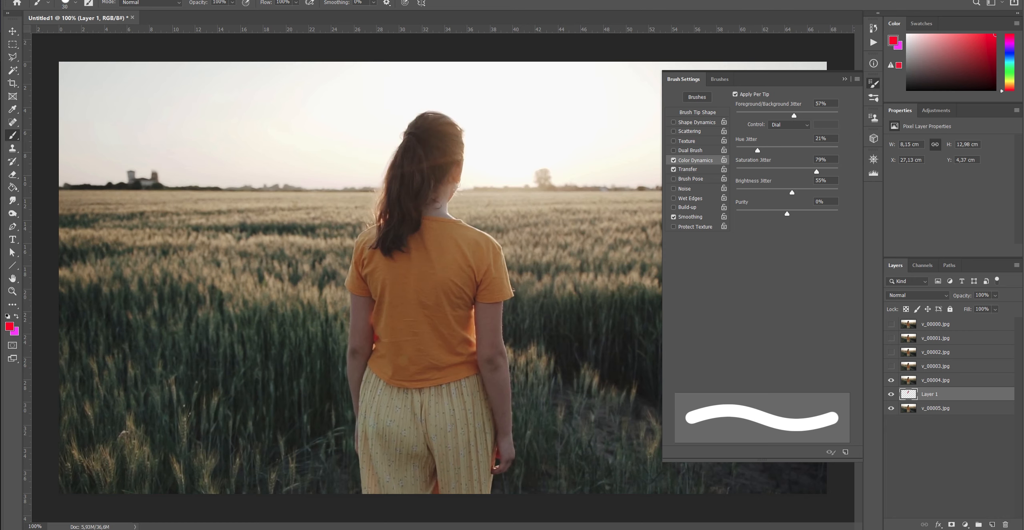
left_click(993, 524)
left_click_drag(934, 399, 938, 381)
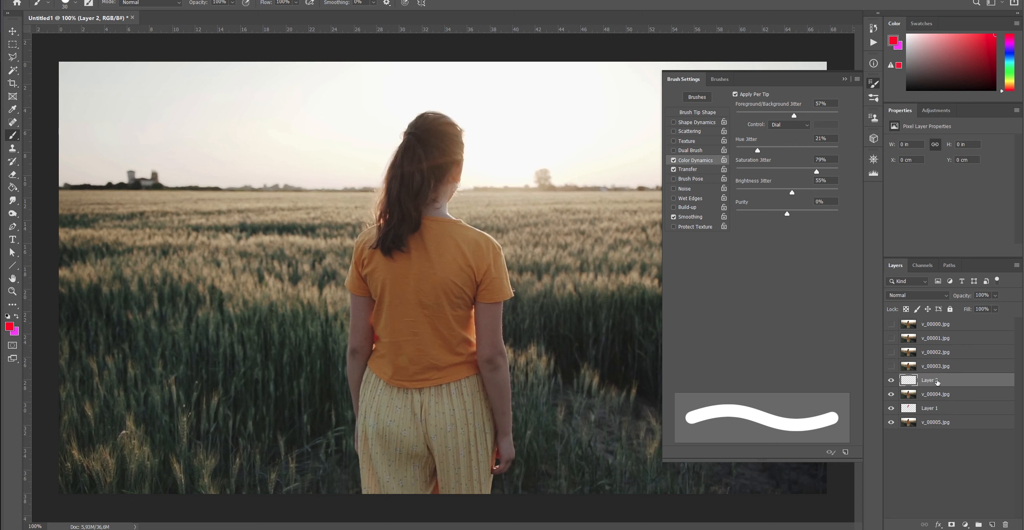
Hide the v_00004.jpg frame and lower the opacity of Layer 1 to 29% as a tracing guide
left_click(892, 394)
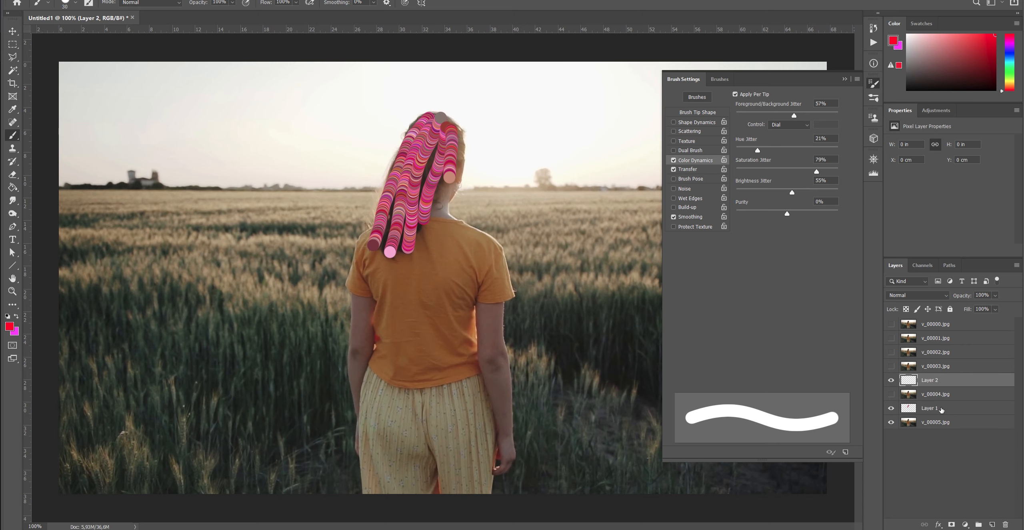
left_click(942, 409)
left_click_drag(960, 309, 977, 301)
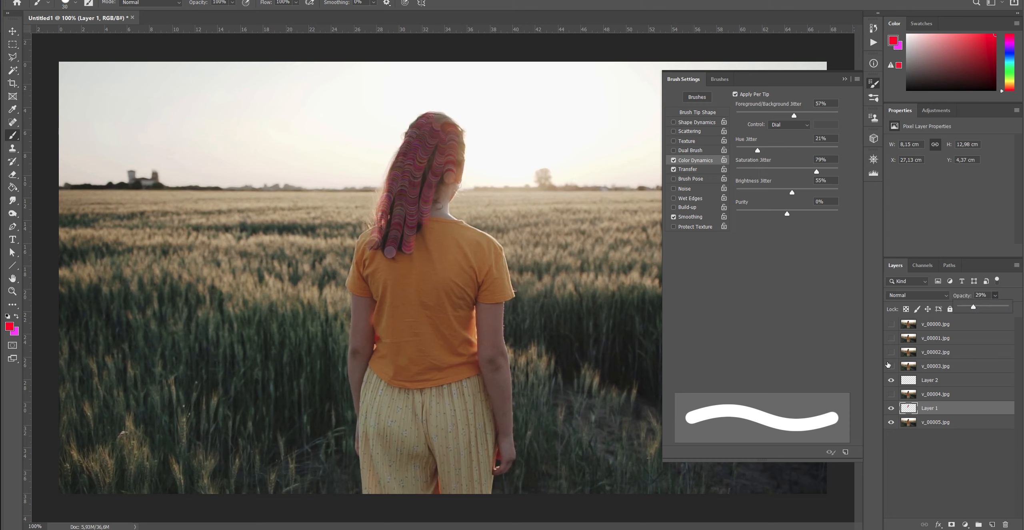
Paint pink strokes over the woman's hair on Layer 2, following the faded strokes beneath
left_click(933, 380)
mouse_move(428, 124)
left_mouse_down()
mouse_move(390, 183)
mouse_move(372, 245)
left_mouse_up()
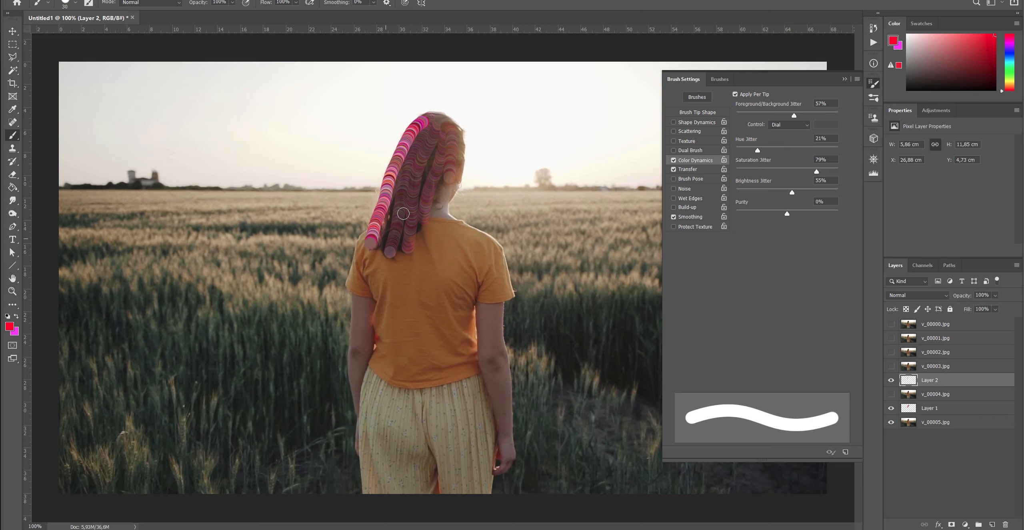
left_click_drag(431, 124, 390, 249)
left_click_drag(439, 120, 413, 255)
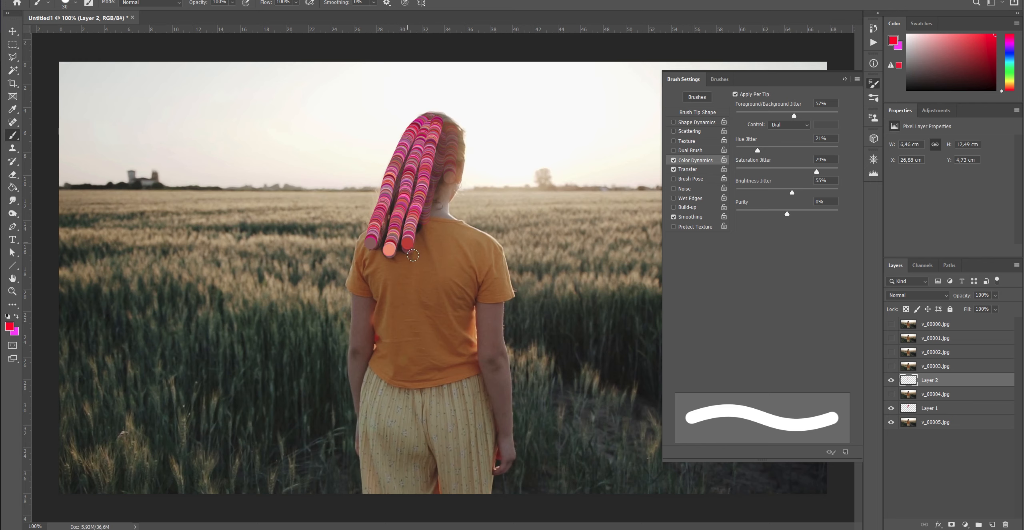
left_click_drag(442, 120, 424, 219)
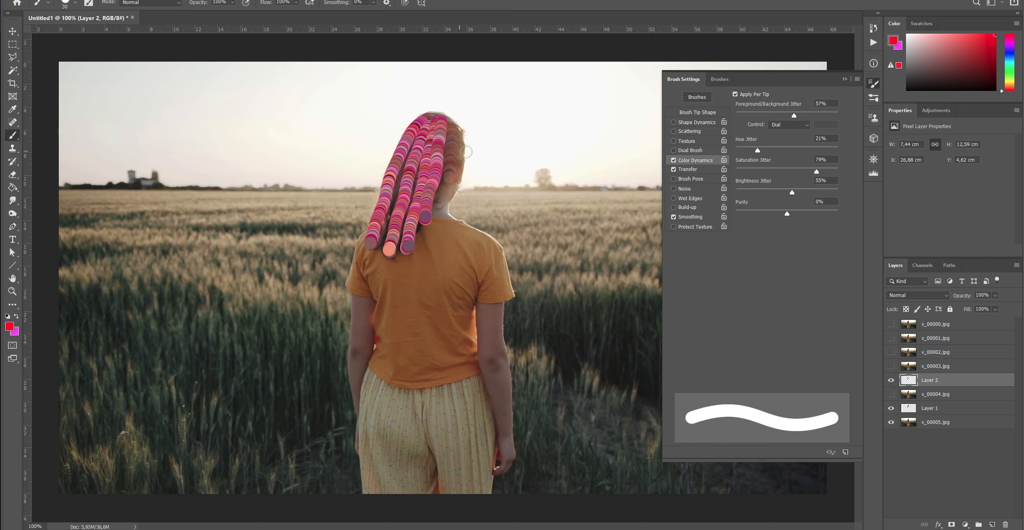
left_click_drag(466, 151, 465, 194)
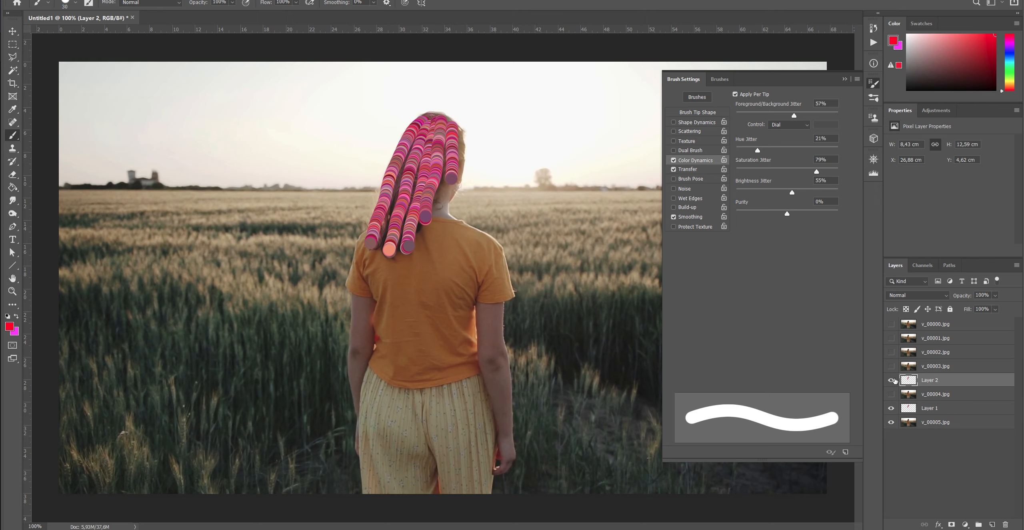
Set the opacity of Layer 1 to 100%
left_click(934, 412)
left_click(997, 296)
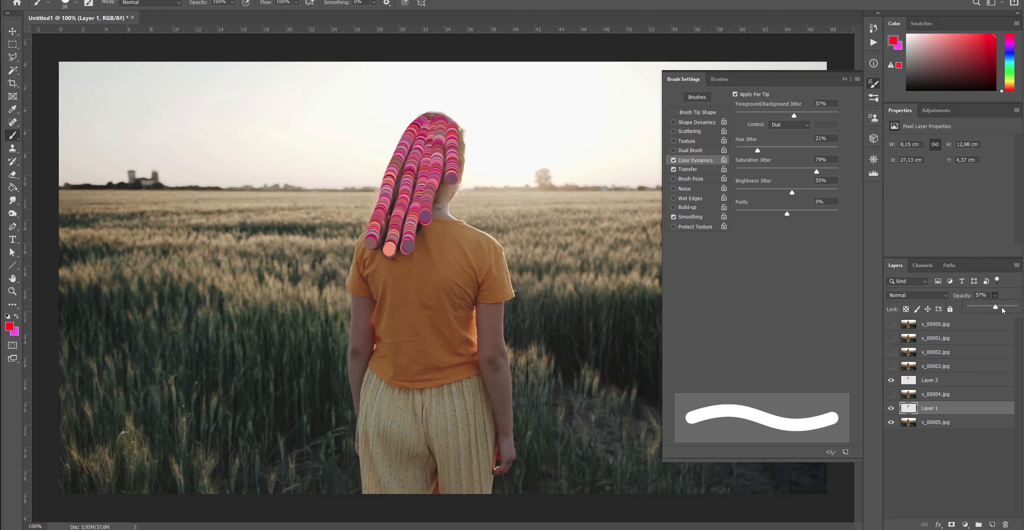
left_click_drag(1003, 311, 1019, 308)
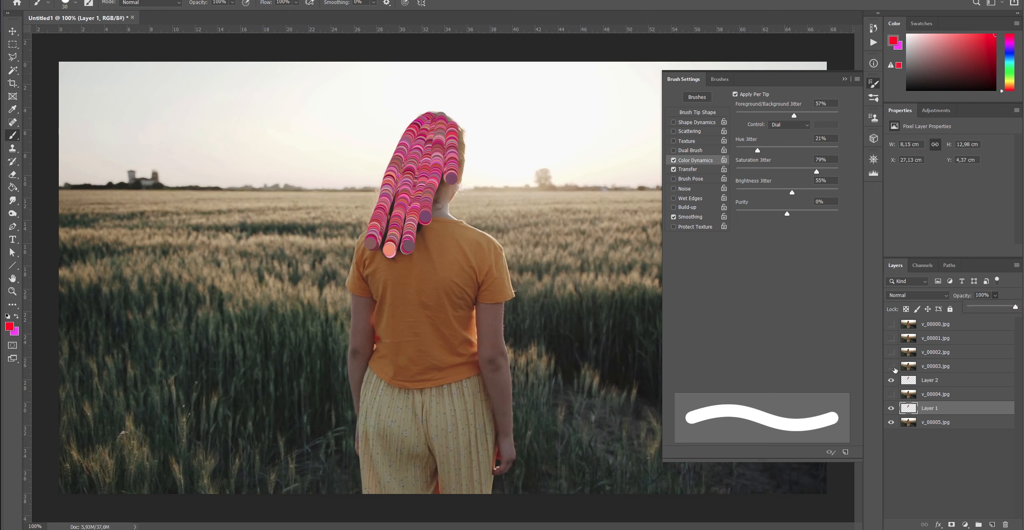
Show the v_00003.jpg frame and add a new empty layer above it
left_click(892, 366)
left_click(935, 366)
left_click(993, 524)
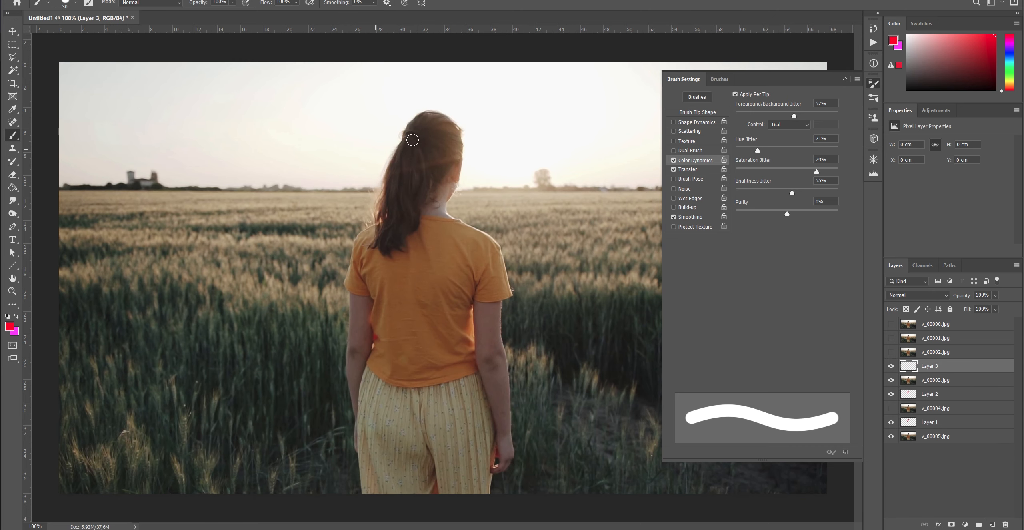
Paint pink strokes down the woman's hair on Layer 3 for the v_00003.jpg frame
mouse_move(412, 140)
left_mouse_down()
mouse_move(411, 125)
mouse_move(369, 240)
mouse_move(392, 243)
mouse_move(423, 120)
left_mouse_up()
mouse_move(403, 242)
left_mouse_down()
mouse_move(434, 136)
mouse_move(427, 125)
left_mouse_up()
mouse_move(430, 202)
left_mouse_down()
mouse_move(448, 128)
mouse_move(451, 182)
left_mouse_up()
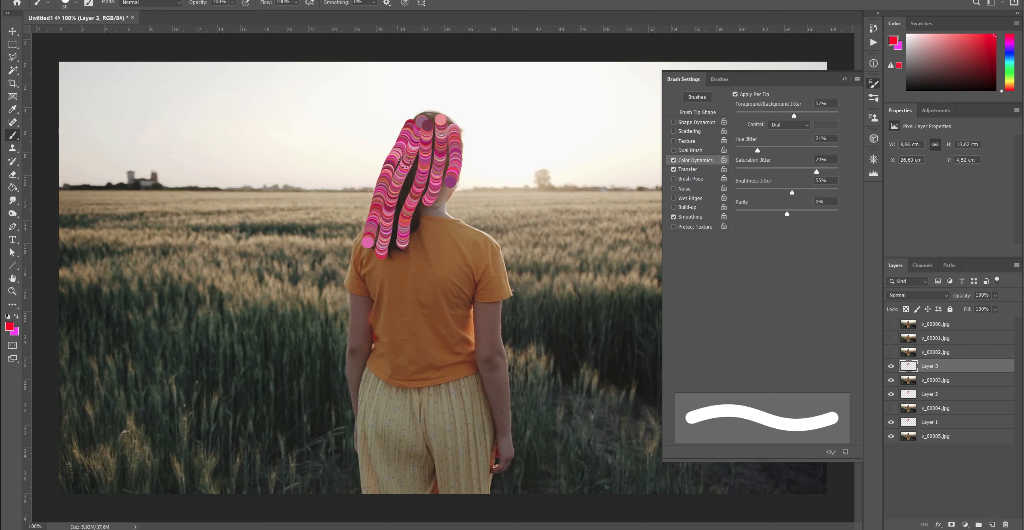
Show the v_00002.jpg frame and paint pink strokes down the woman's hair on a new layer above it
left_click(929, 351)
left_click(891, 352)
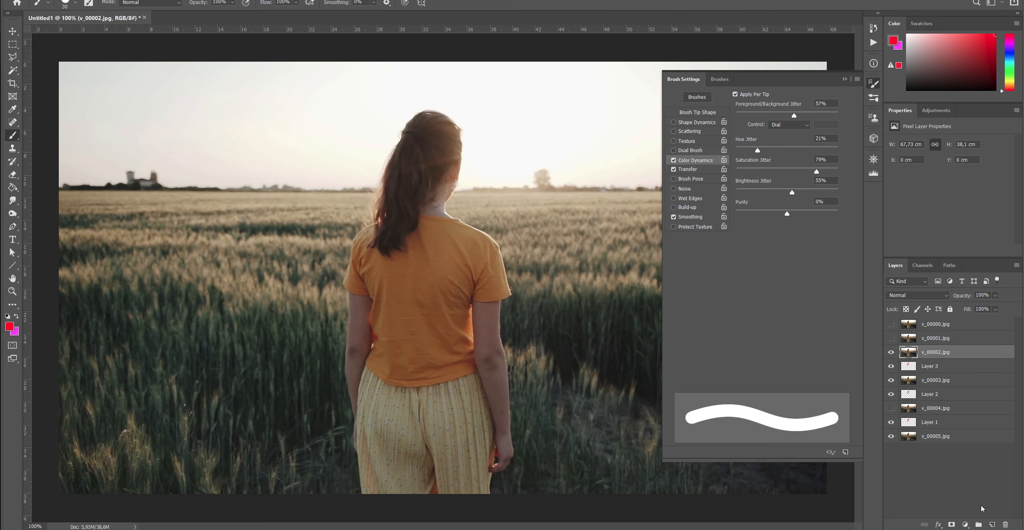
left_click(992, 524)
mouse_move(418, 122)
left_mouse_down()
mouse_move(380, 252)
mouse_move(407, 185)
left_mouse_up()
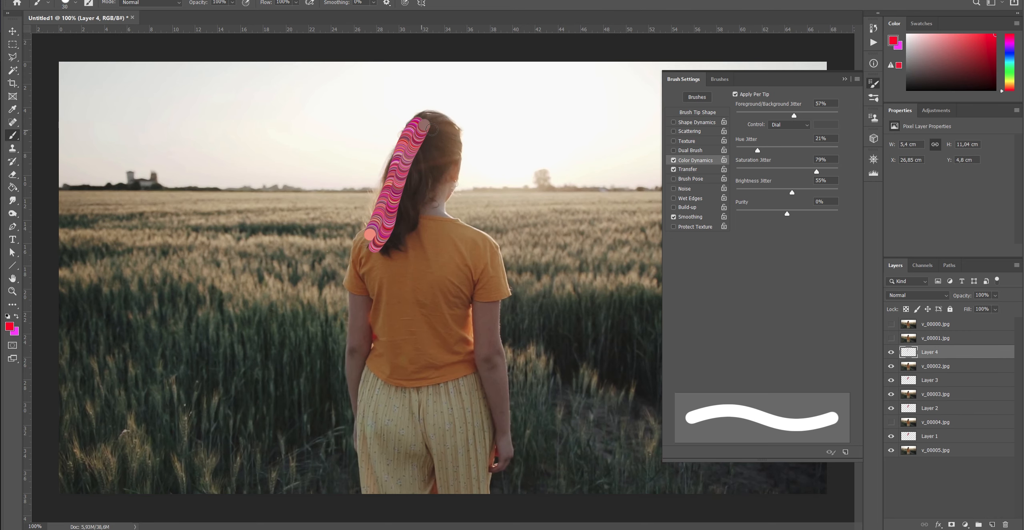
mouse_move(434, 125)
left_mouse_down()
mouse_move(414, 224)
mouse_move(399, 243)
left_mouse_up()
left_click_drag(442, 197, 442, 124)
left_click_drag(452, 178, 451, 124)
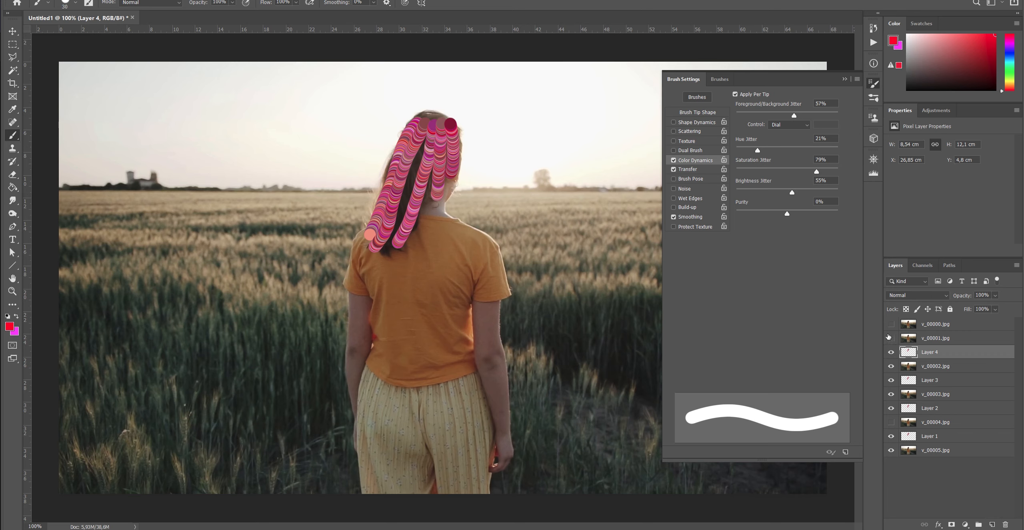
Show the v_00001.jpg frame and paint pink strokes along the woman's hair on a new layer above it
left_click(891, 338)
left_click(936, 338)
left_click(992, 524)
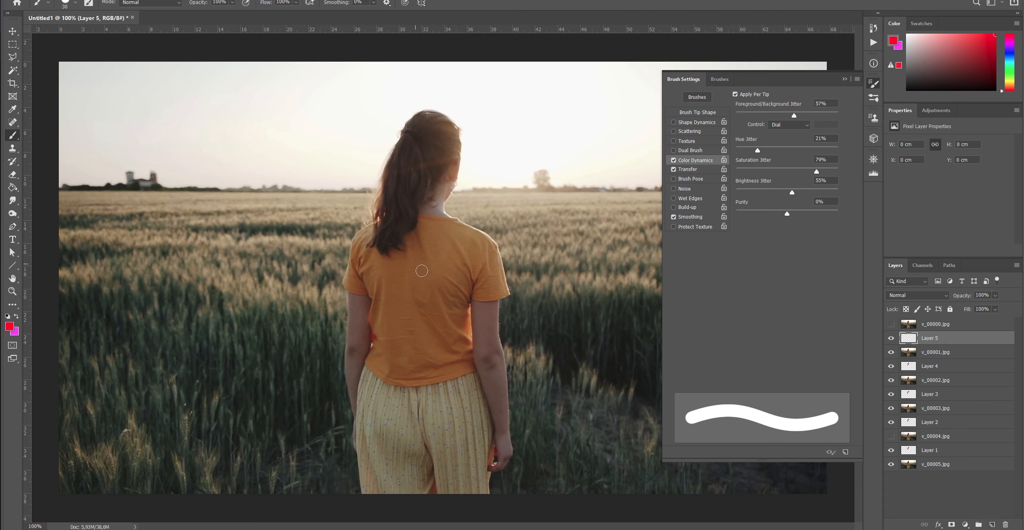
mouse_move(381, 245)
left_mouse_down()
mouse_move(388, 188)
mouse_move(416, 133)
mouse_move(401, 190)
mouse_move(420, 117)
left_mouse_up()
left_click_drag(405, 231, 429, 126)
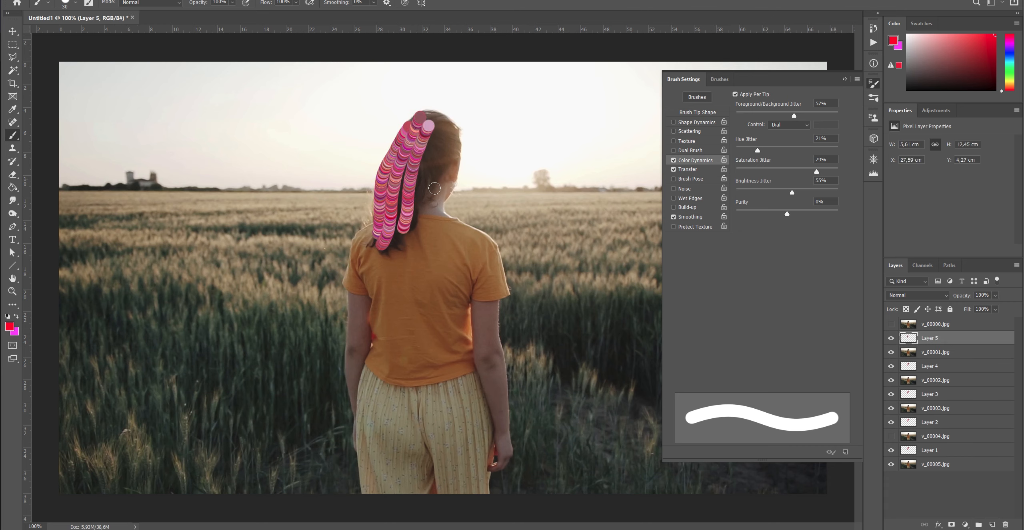
left_click_drag(435, 188, 437, 118)
left_click_drag(448, 169, 446, 119)
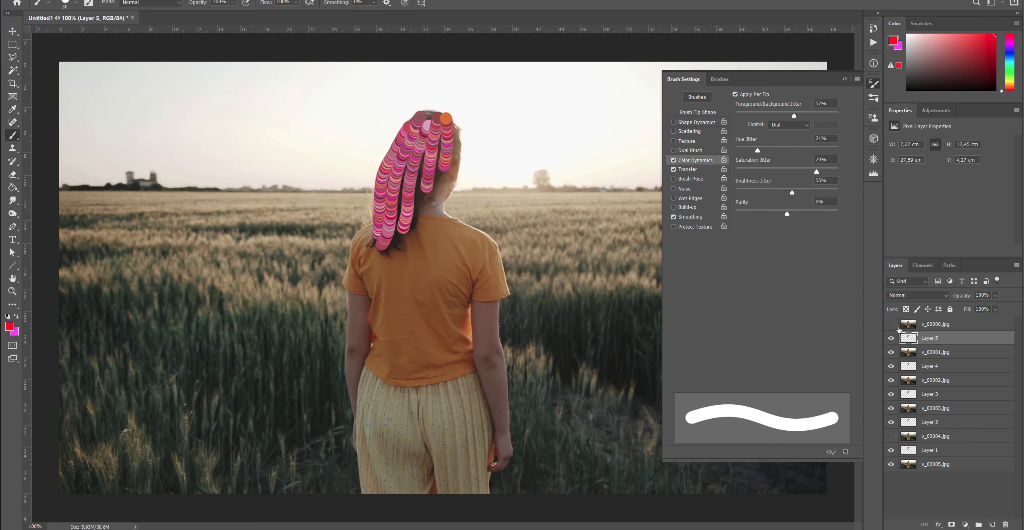
Show the v_00000.jpg frame and paint pink strokes over the woman's hair on a new layer above it
left_click(893, 325)
left_click(961, 324)
left_click(992, 524)
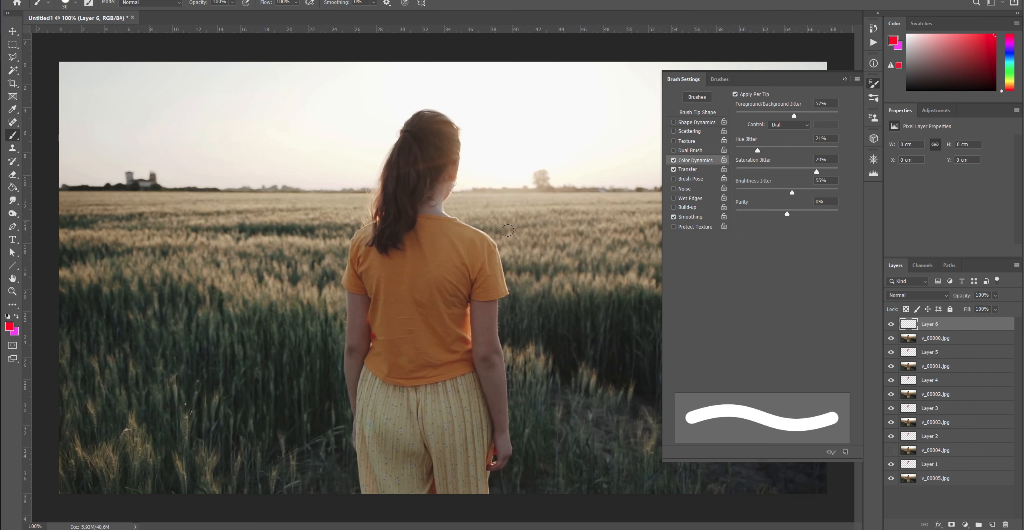
mouse_move(411, 126)
left_mouse_down()
mouse_move(385, 194)
mouse_move(429, 130)
mouse_move(383, 248)
mouse_move(410, 193)
mouse_move(404, 233)
mouse_move(436, 176)
mouse_move(424, 201)
left_mouse_up()
left_click_drag(448, 125, 448, 175)
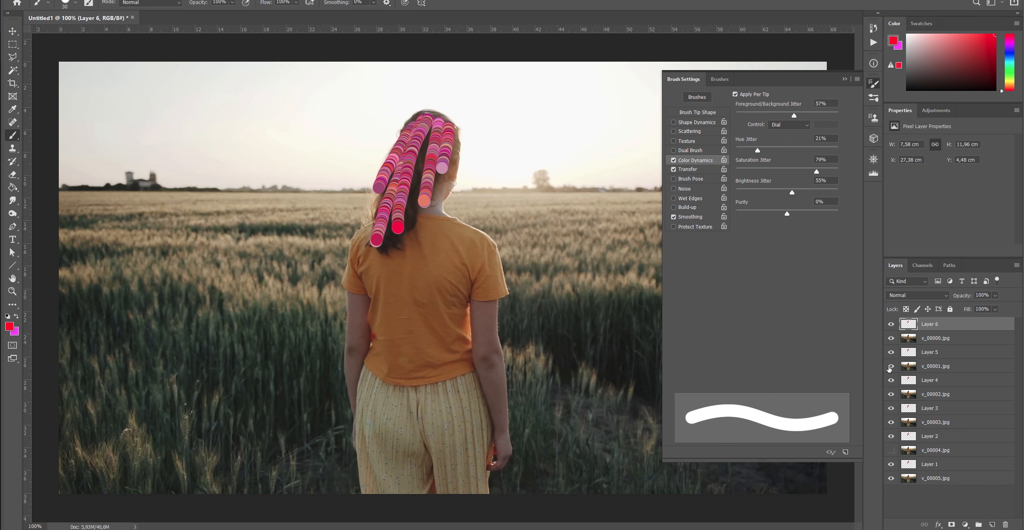
Hide all the v_0000x.jpg photo frames so that only the six painted hair layers remain visible
left_click(891, 366)
left_click(892, 393)
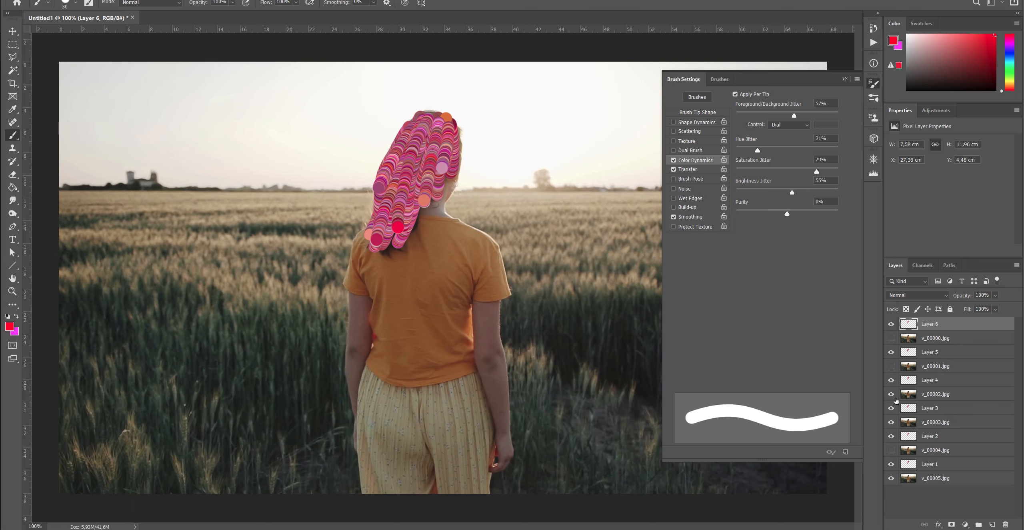
left_click(892, 422)
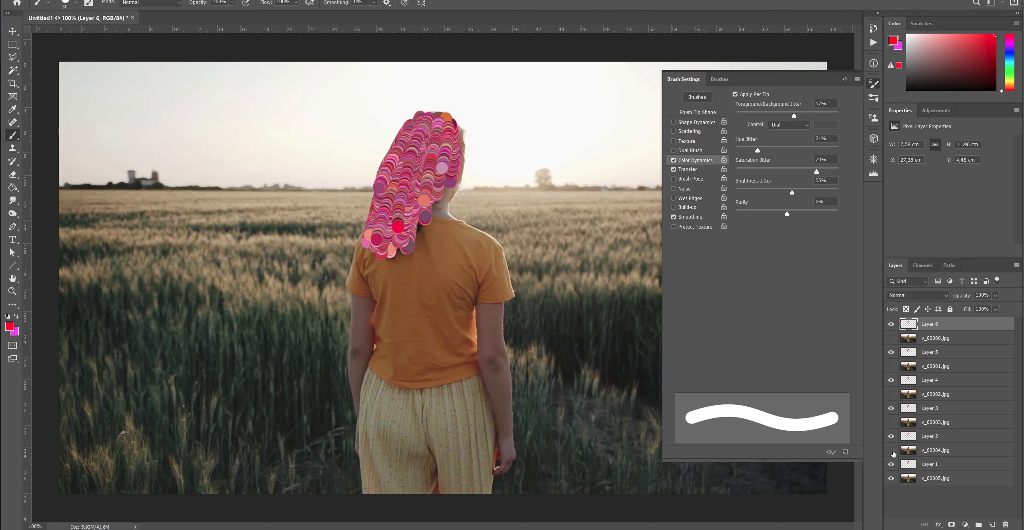
left_click(892, 480)
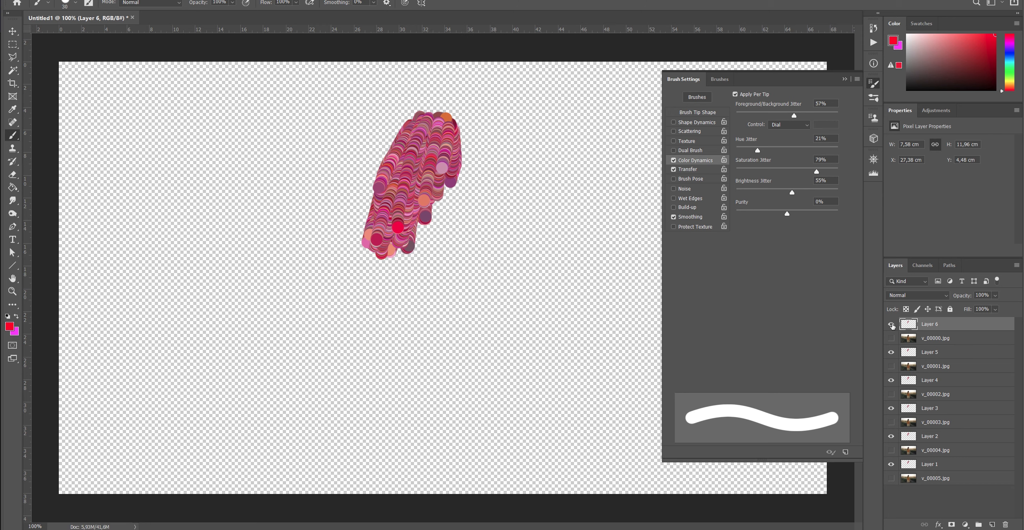
Start exporting the layers to separate files and set the file name prefix to g
left_click(29, 0)
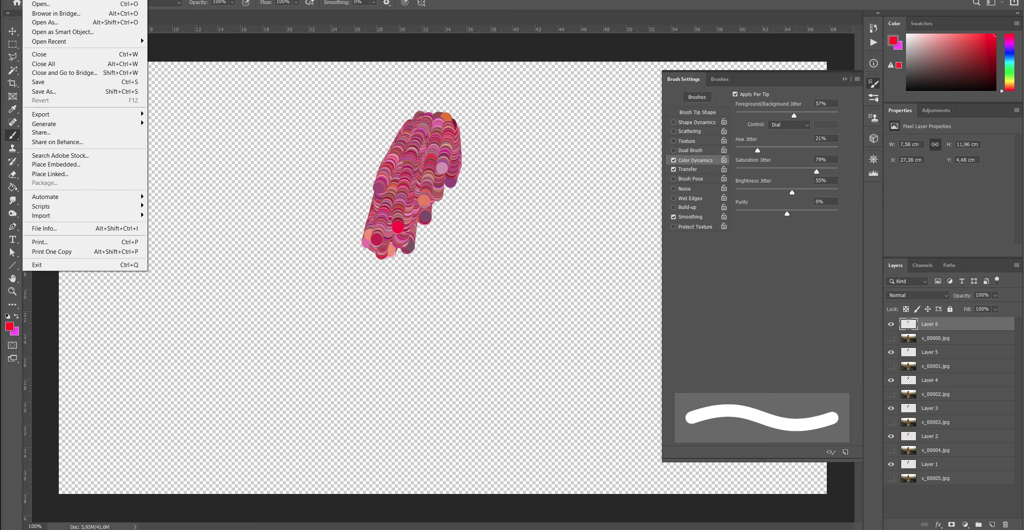
mouse_move(84, 115)
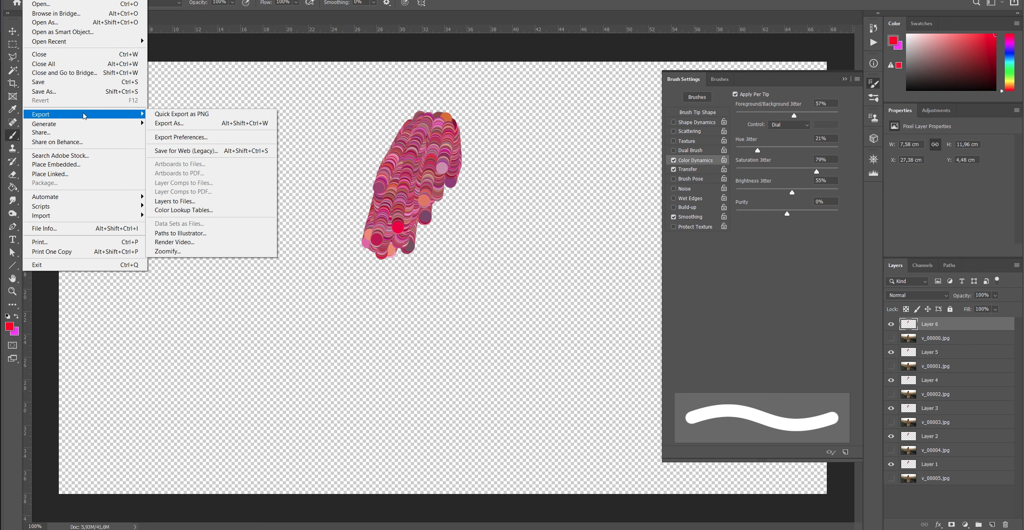
left_click(208, 202)
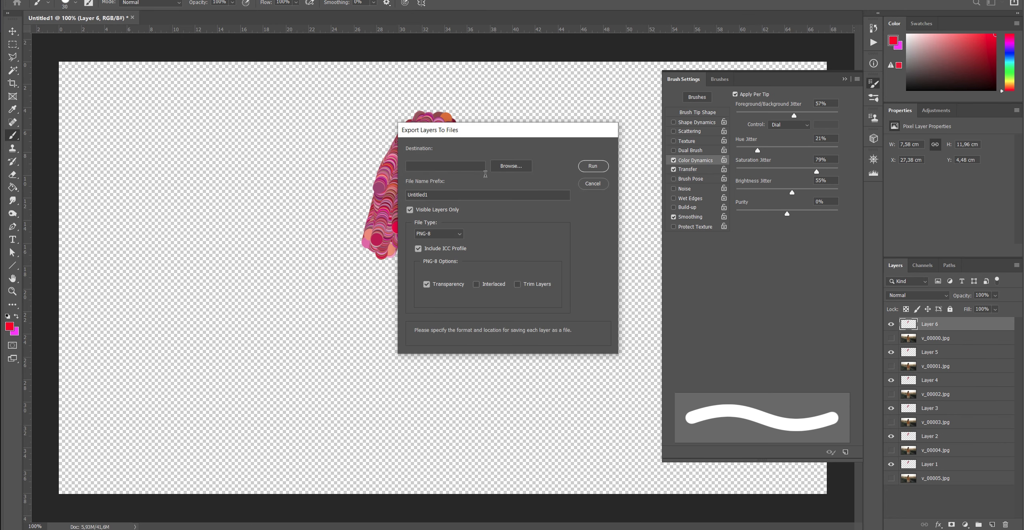
double_click(447, 198)
type("g")
Set the roto folder as the destination and export the visible layers as PNG-8 files with transparency
left_click(505, 165)
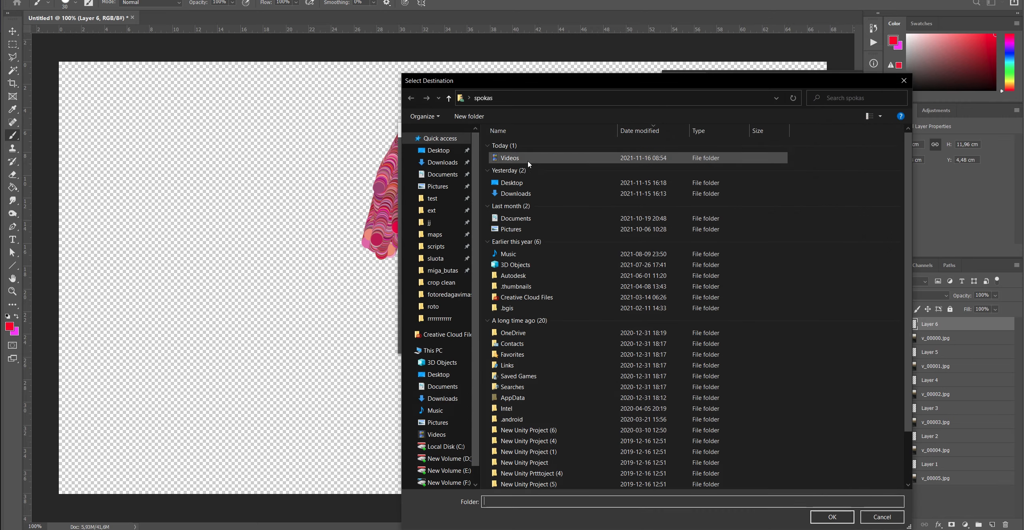
left_click(439, 318)
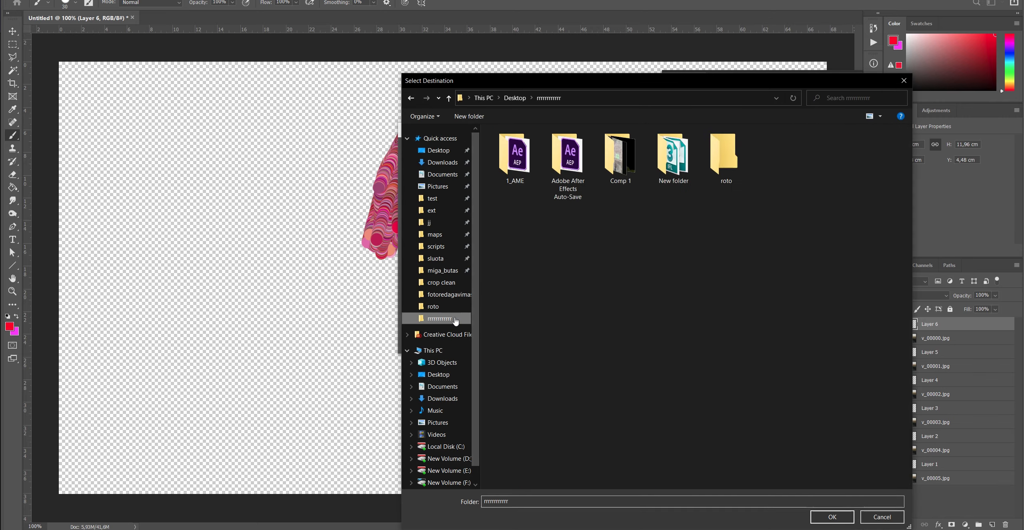
left_click(723, 160)
double_click(723, 160)
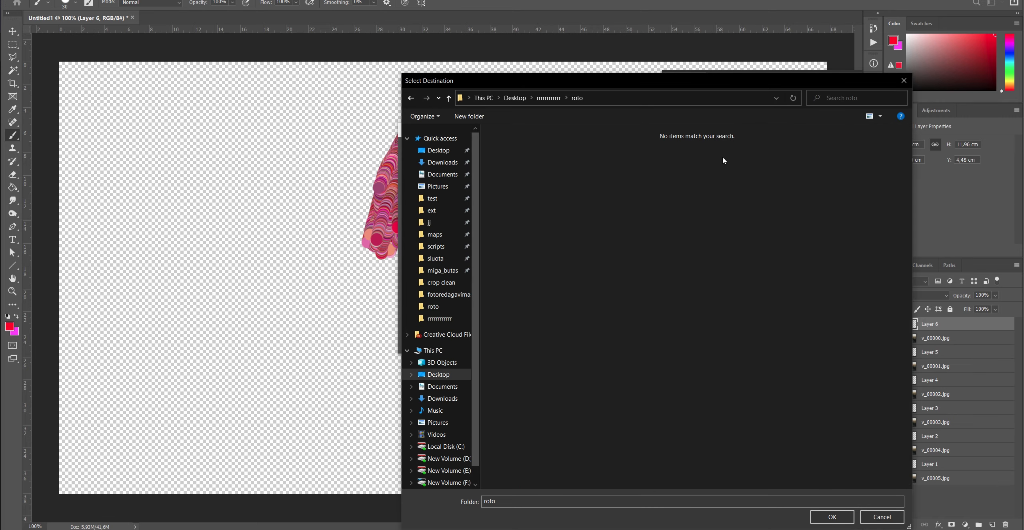
left_click(832, 516)
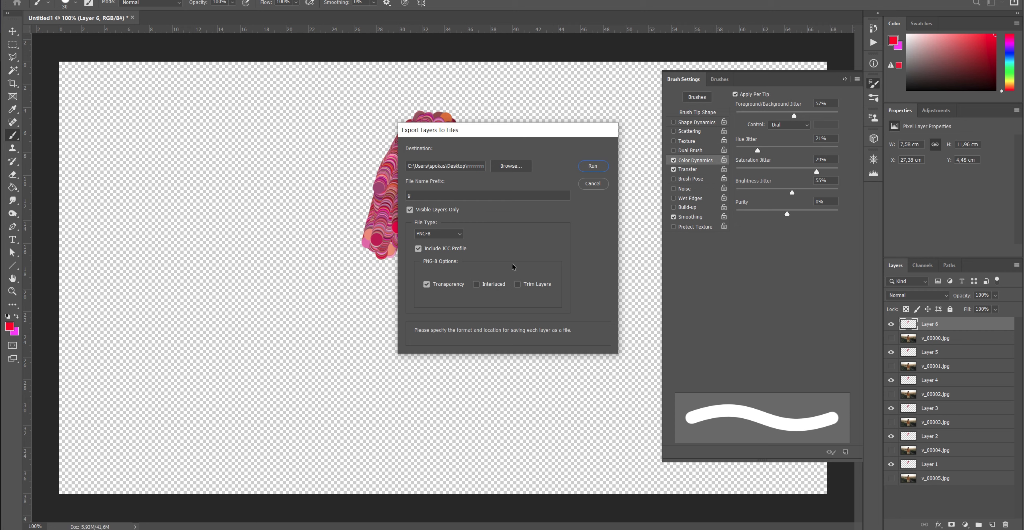
left_click(585, 170)
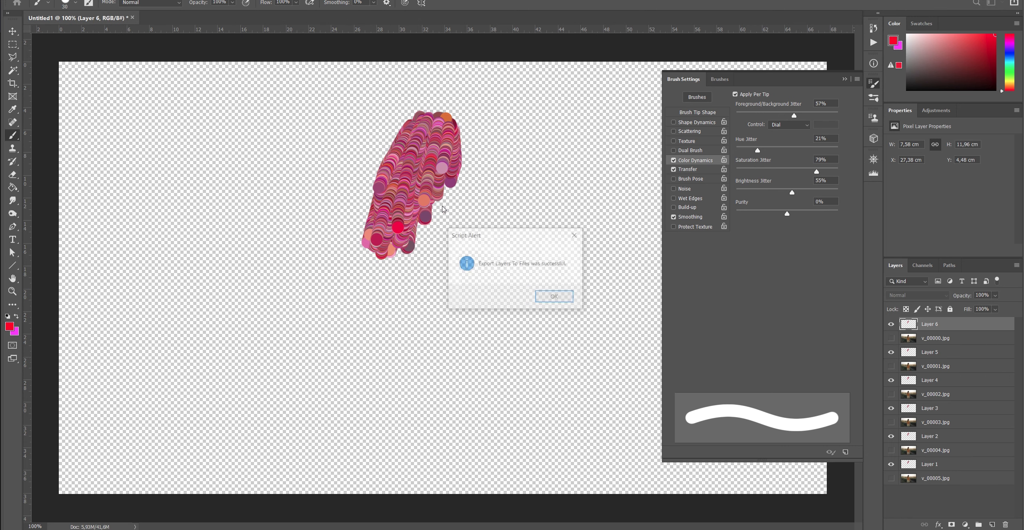
left_click(544, 297)
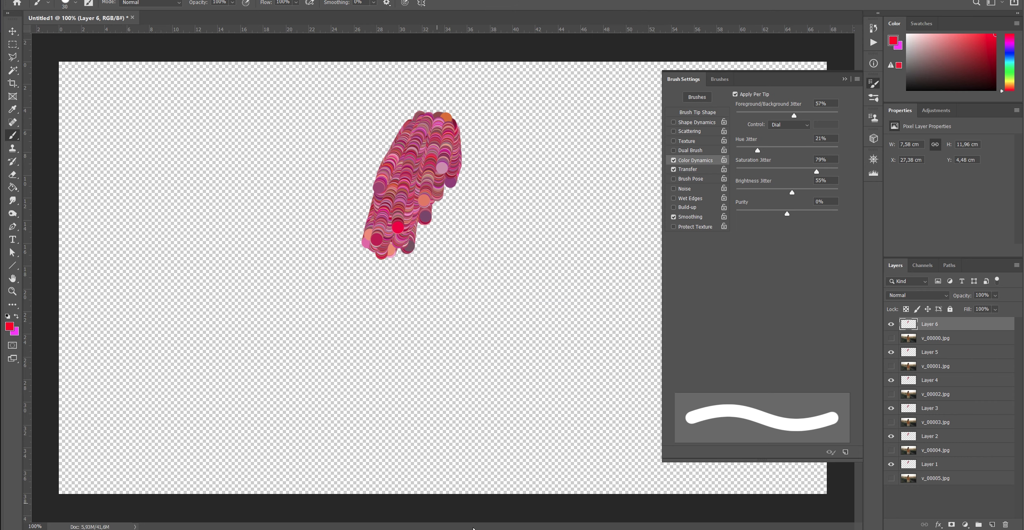
Switch to After Effects and open the production ID 4524598 2 composition's timeline
key("alt+Tab")
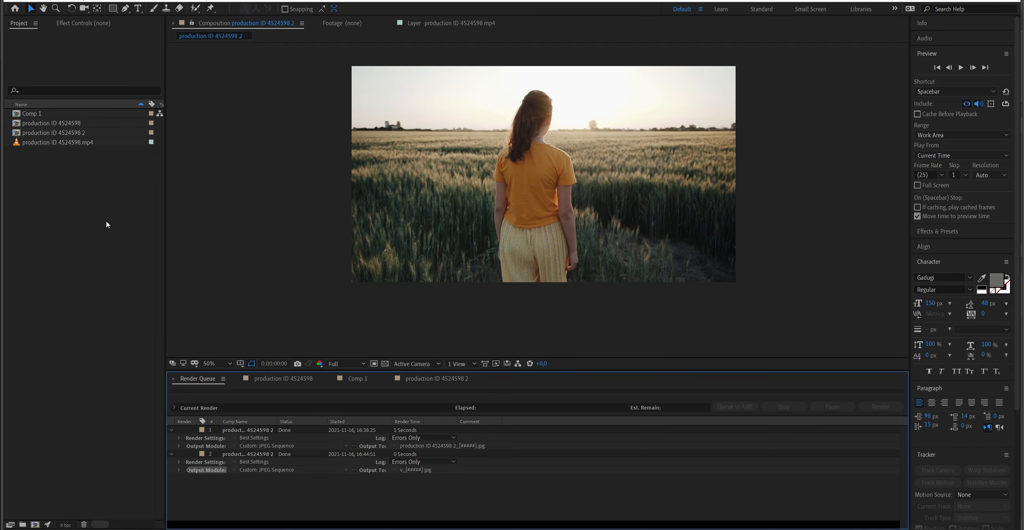
left_click(271, 376)
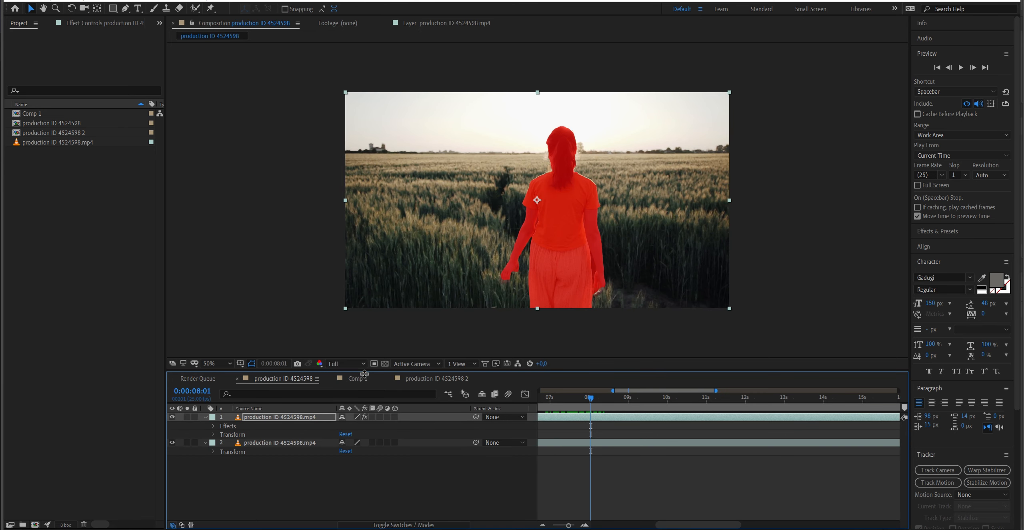
left_click(416, 379)
Start a file import and batch-rename the six exported g_ PNG files in the roto folder as ddd
right_click(55, 214)
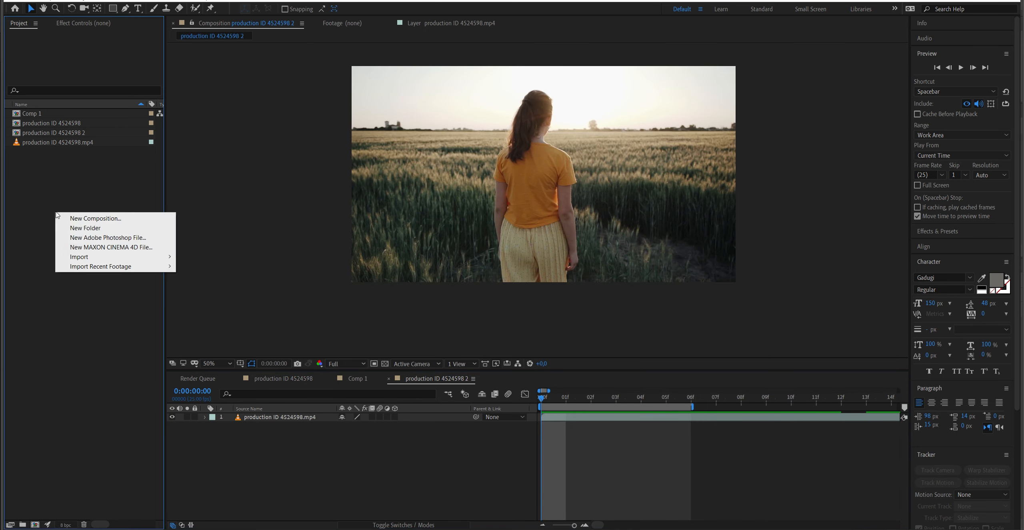
mouse_move(120, 256)
left_click(252, 264)
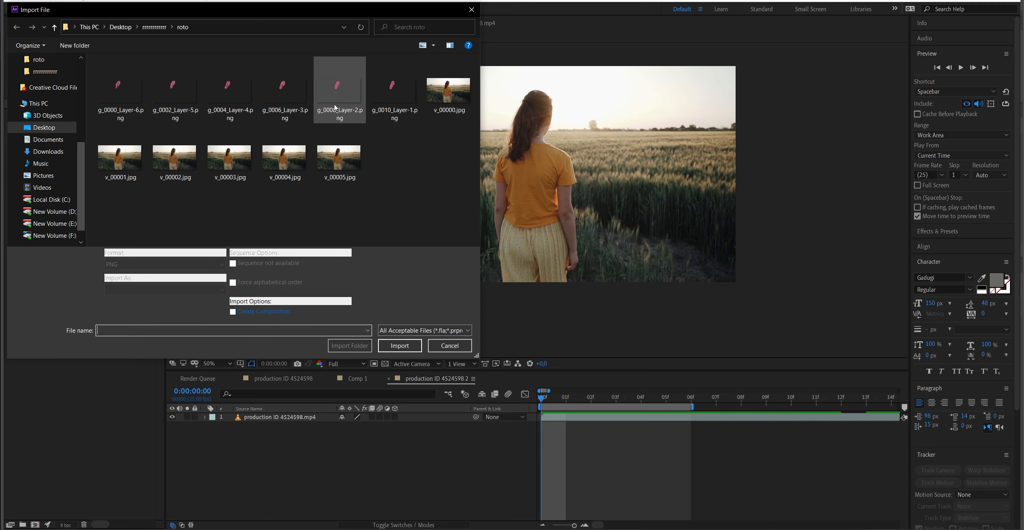
left_click(397, 108)
left_click(131, 107, "shift")
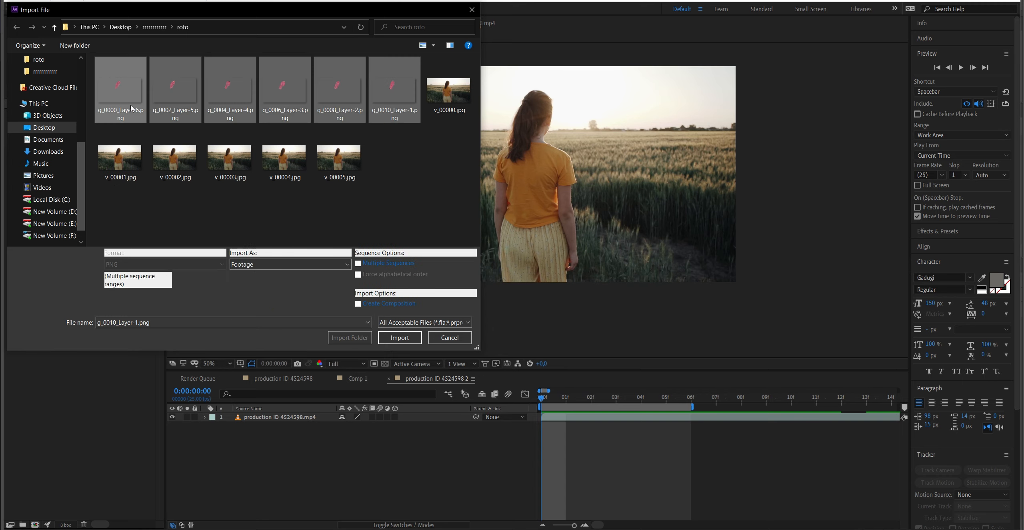
right_click(131, 108)
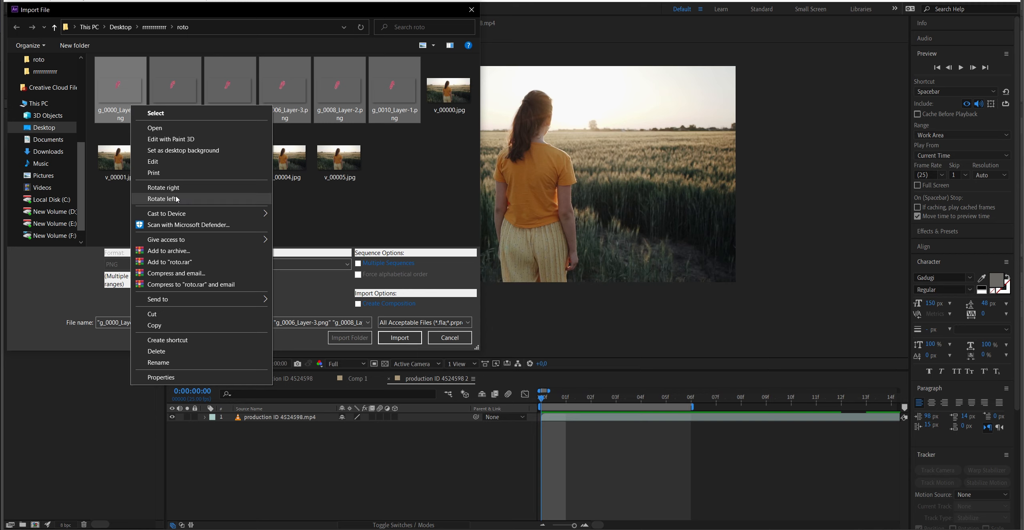
left_click(171, 362)
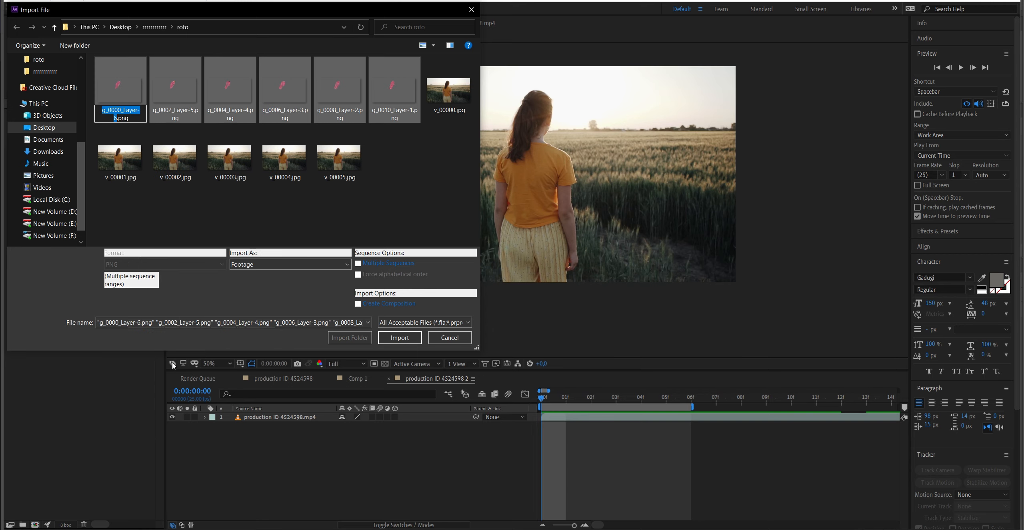
type("ddd")
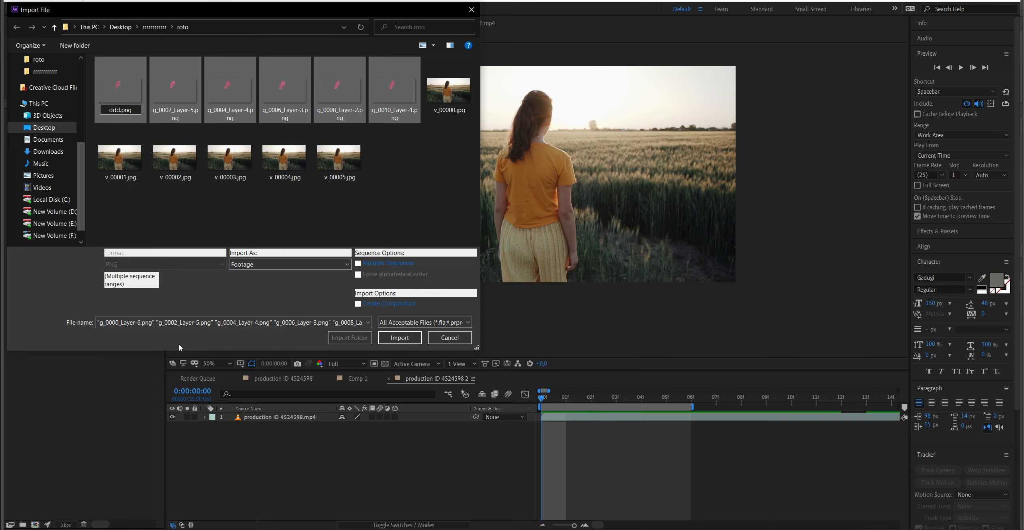
key("Return")
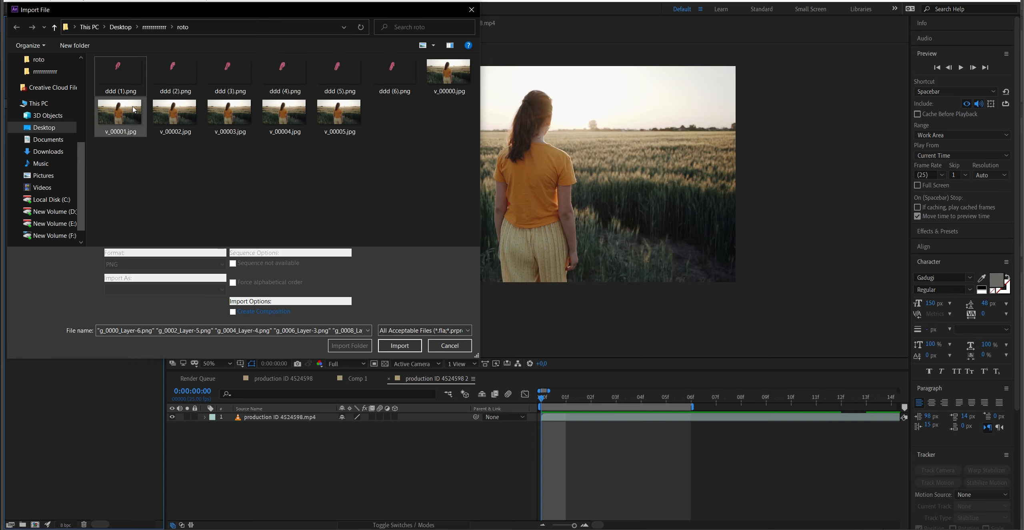
Import the ddd files as a PNG sequence and place it over the footage in the production ID 4524598 2 composition
left_click(120, 76)
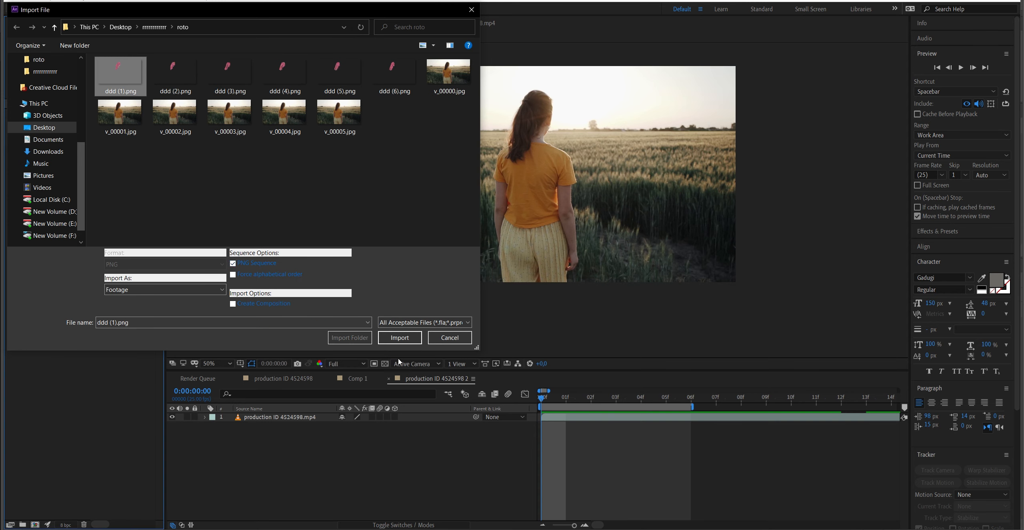
left_click(400, 337)
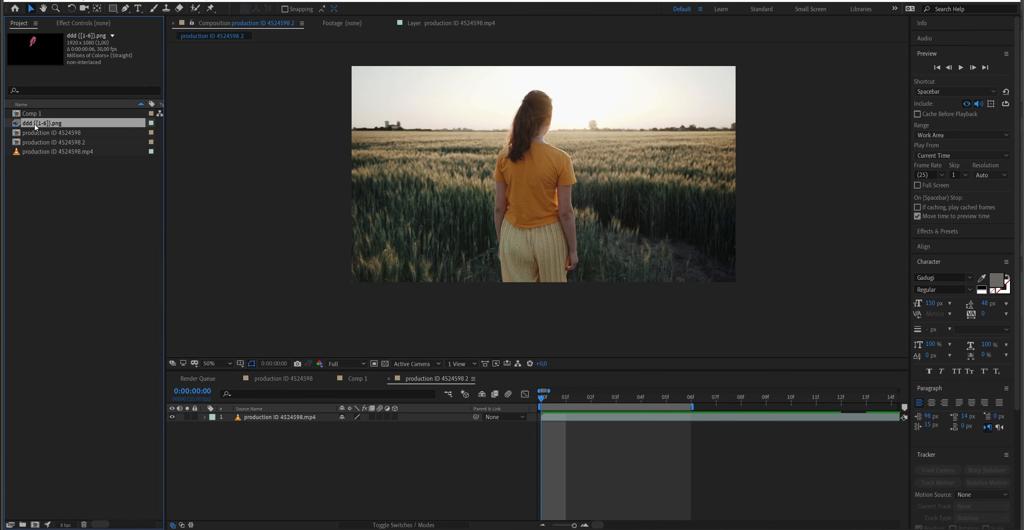
left_click_drag(34, 124, 544, 171)
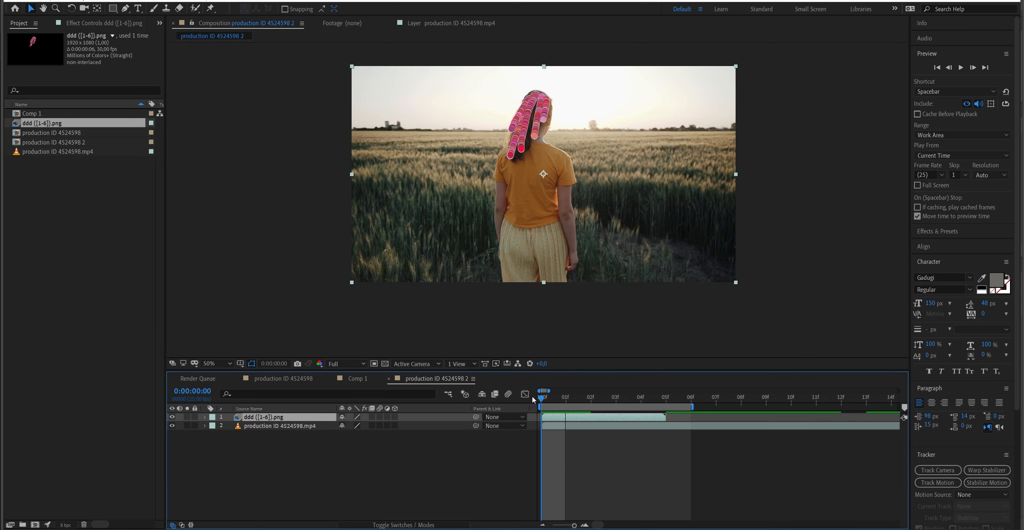
Interpret the ddd PNG sequence's alpha as premultiplied, matted with white (FFFFFF)
right_click(69, 124)
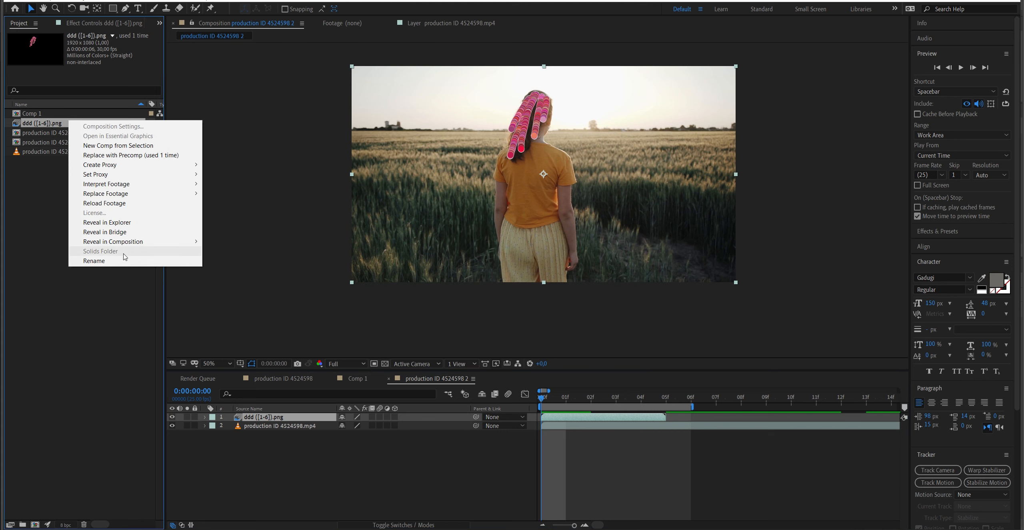
right_click(54, 127)
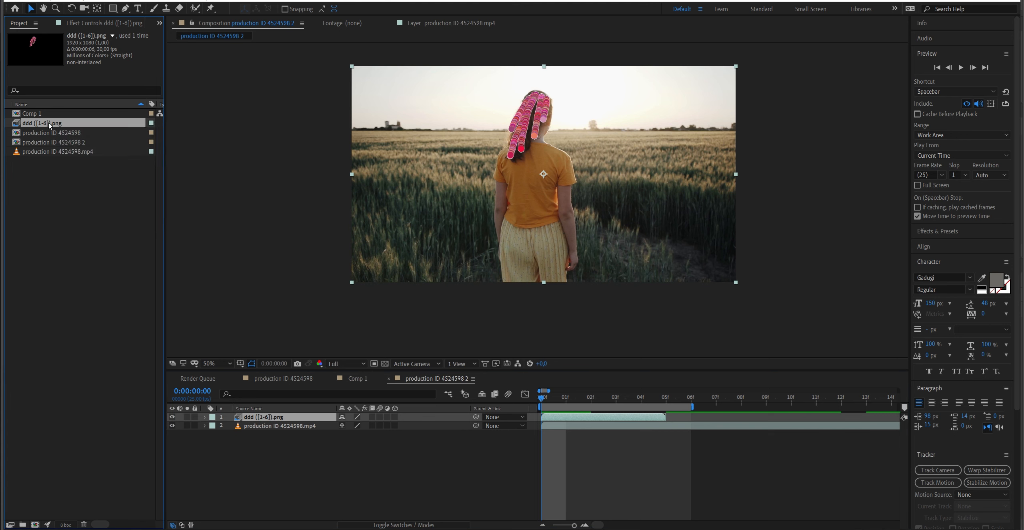
right_click(50, 124)
mouse_move(84, 186)
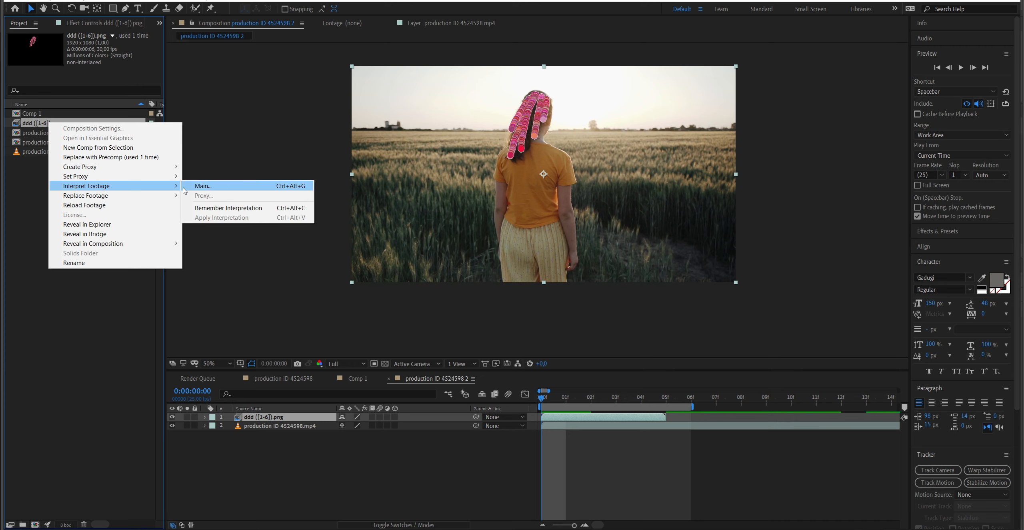
left_click(192, 186)
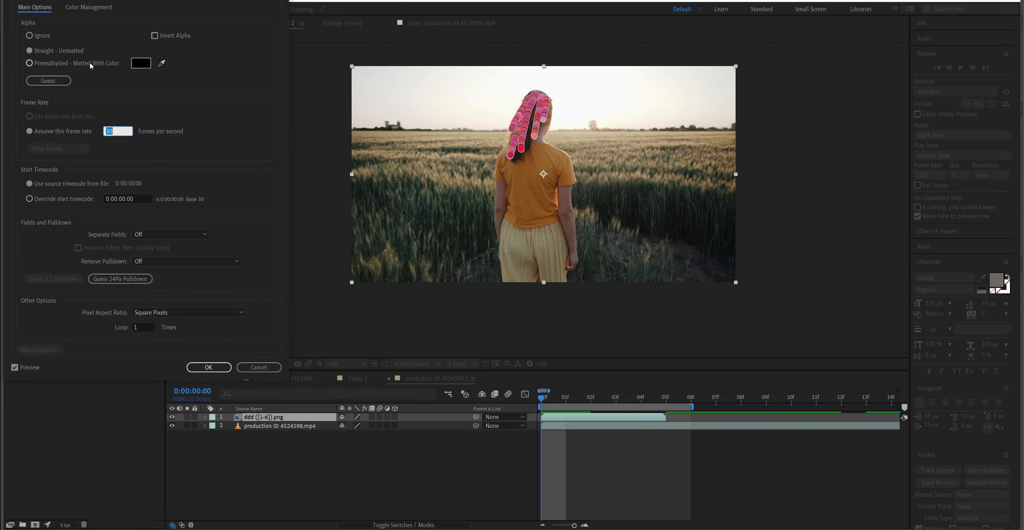
left_click(40, 40)
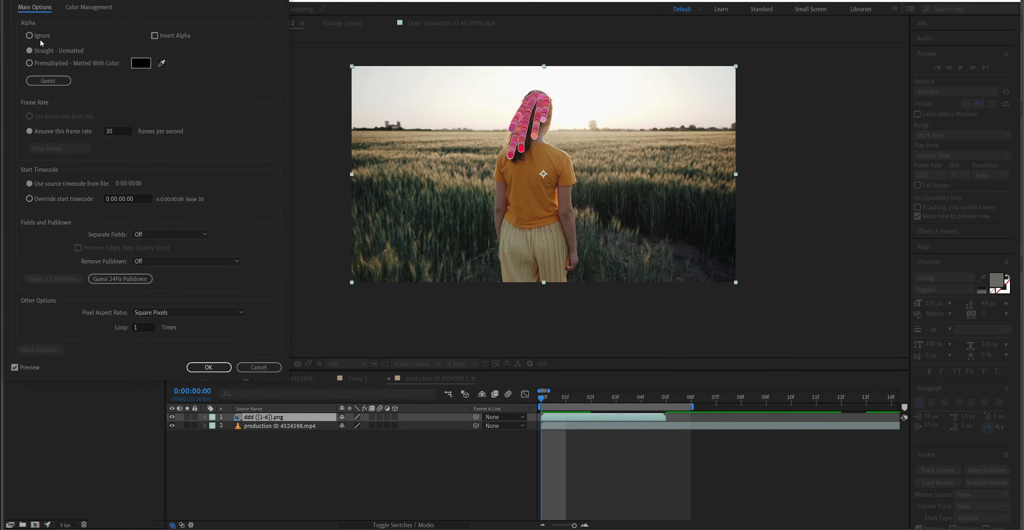
left_click(164, 38)
left_click(161, 38)
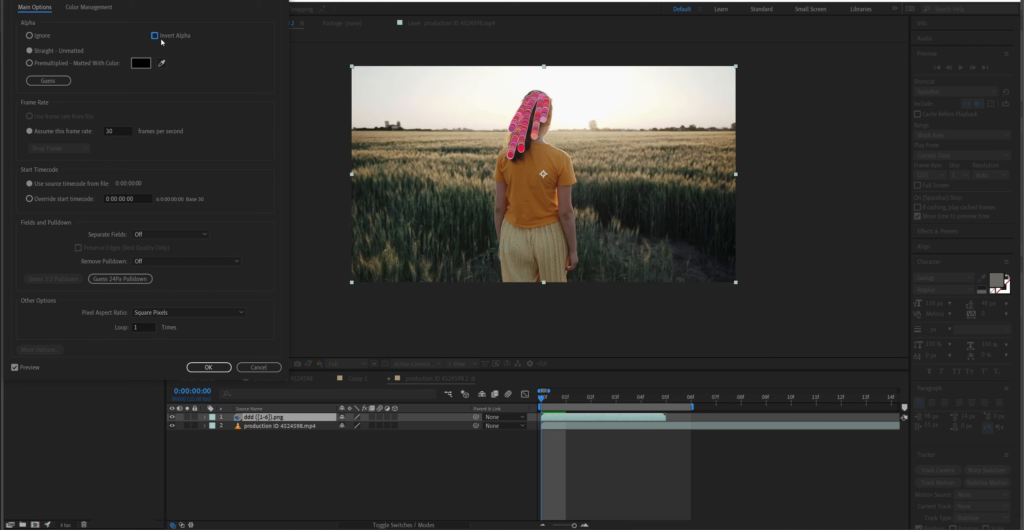
left_click(148, 67)
left_click_drag(80, 48, 13, 2)
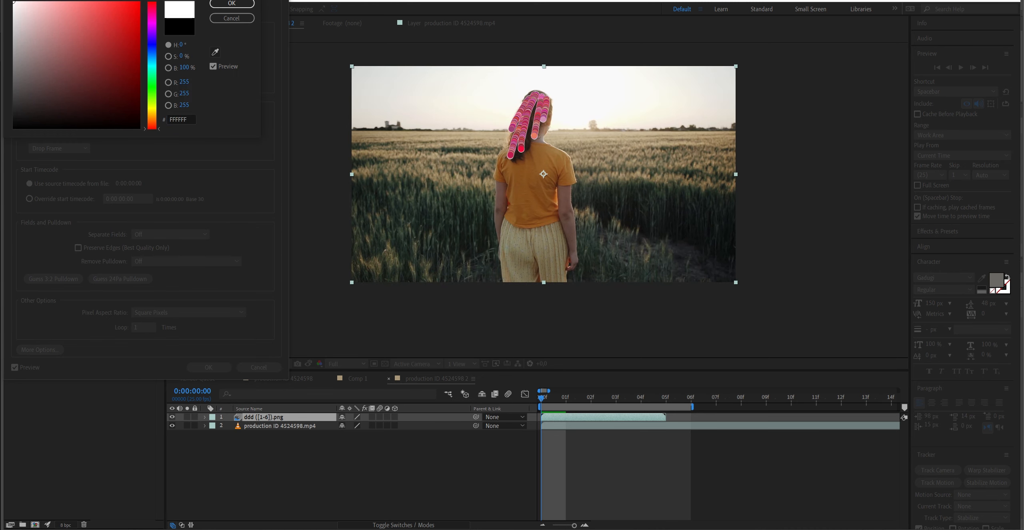
left_click(232, 4)
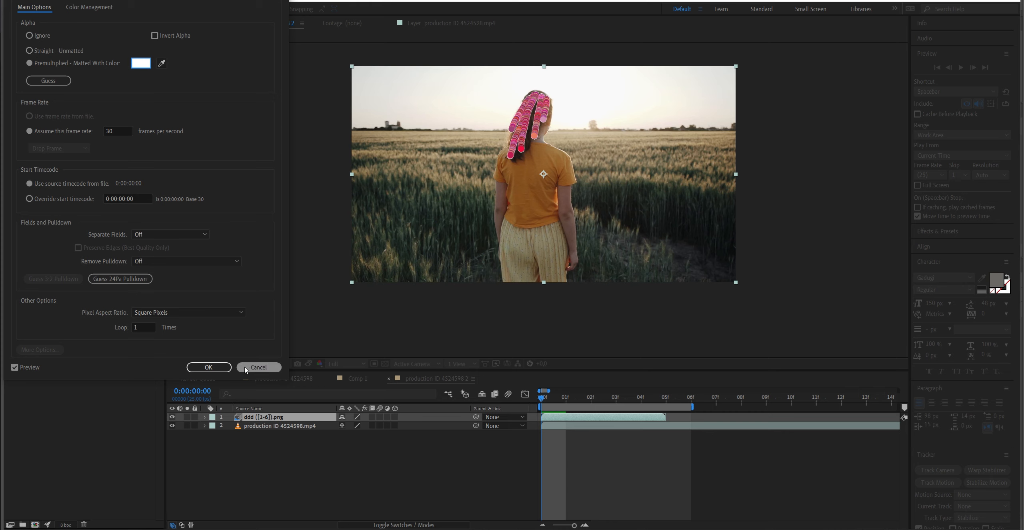
left_click(208, 367)
Preview the composition and scrub through its first frames to check the painted overlay's edges
key("space")
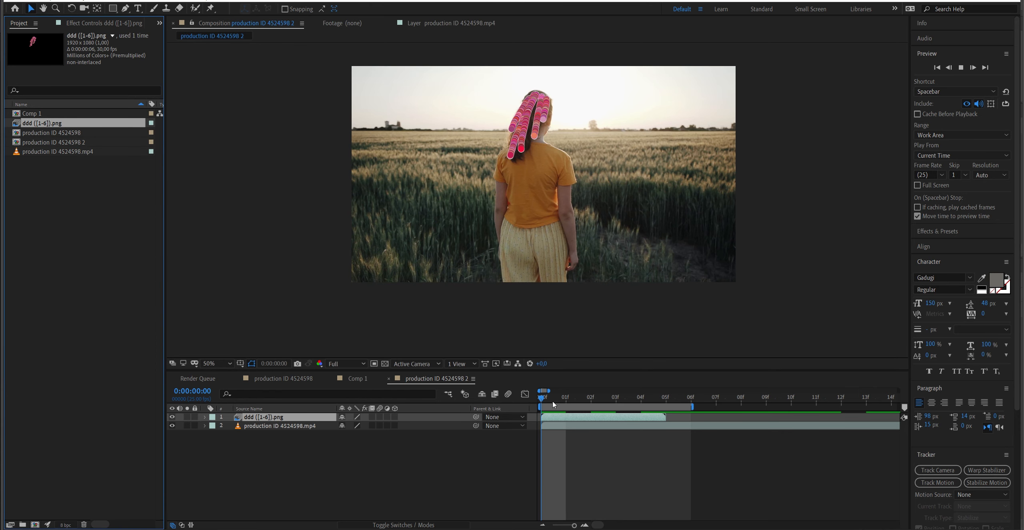
left_click(530, 401)
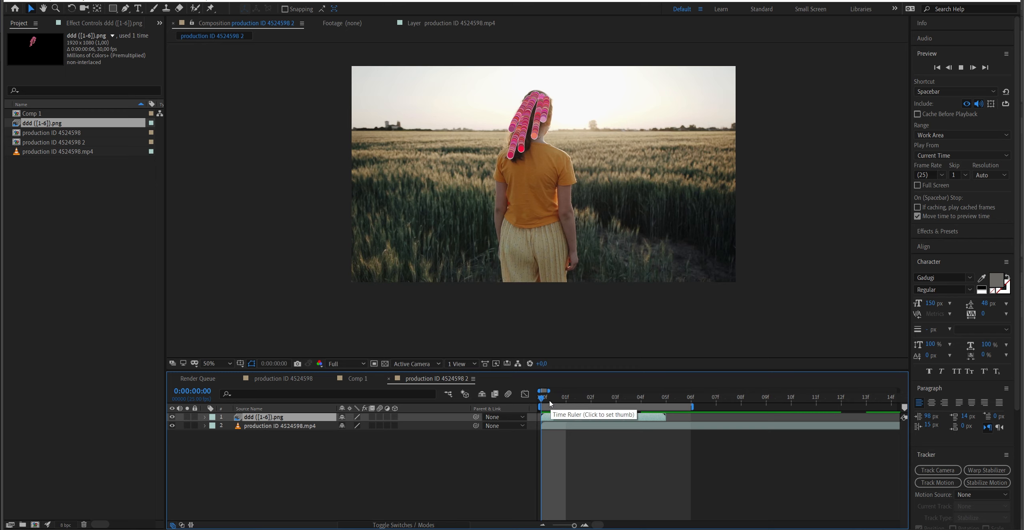
left_click(548, 401)
mouse_move(548, 401)
left_mouse_down()
mouse_move(658, 390)
mouse_move(697, 397)
mouse_move(567, 400)
mouse_move(698, 403)
mouse_move(550, 417)
mouse_move(685, 403)
mouse_move(567, 400)
mouse_move(661, 396)
mouse_move(564, 415)
left_mouse_up()
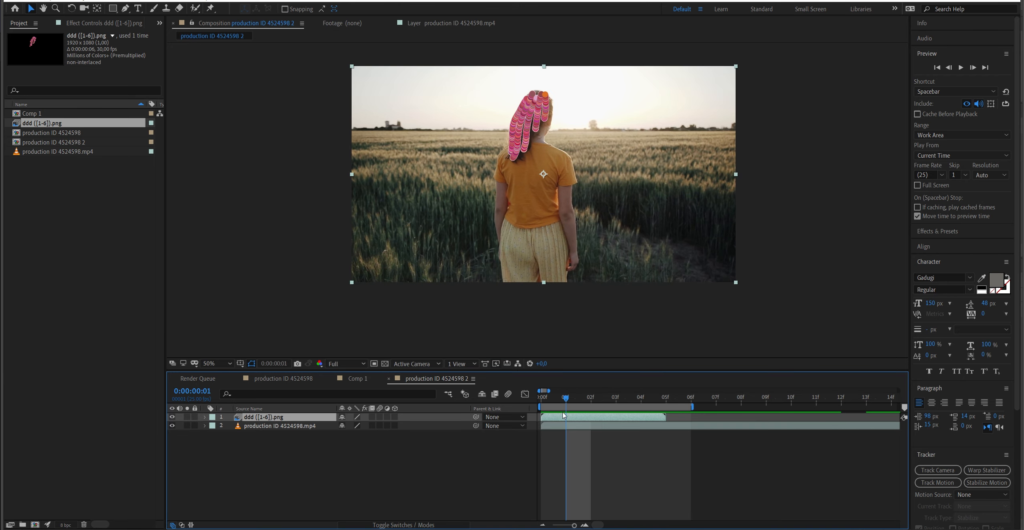
Show the Modes column in the production ID 4524598 2 composition's timeline
right_click(440, 413)
left_click(431, 415)
right_click(514, 407)
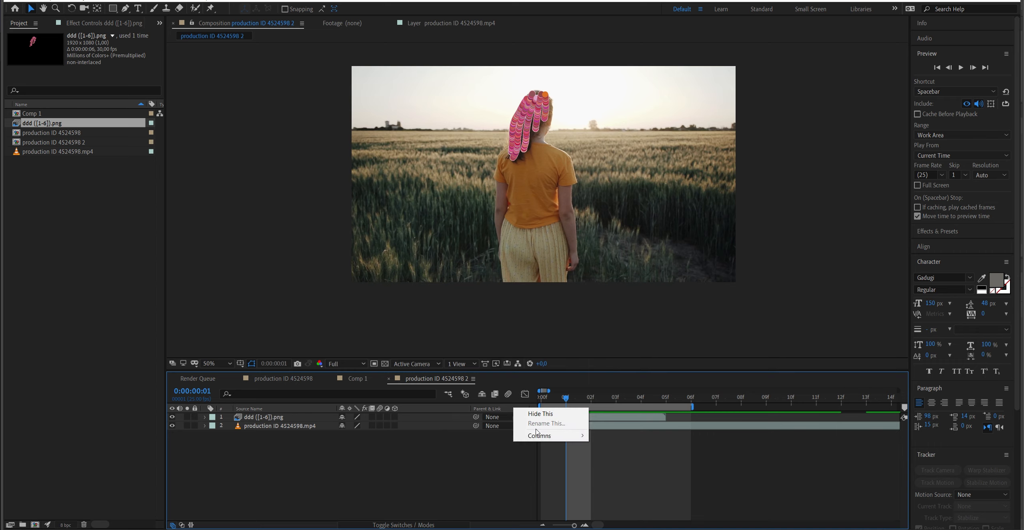
mouse_move(537, 433)
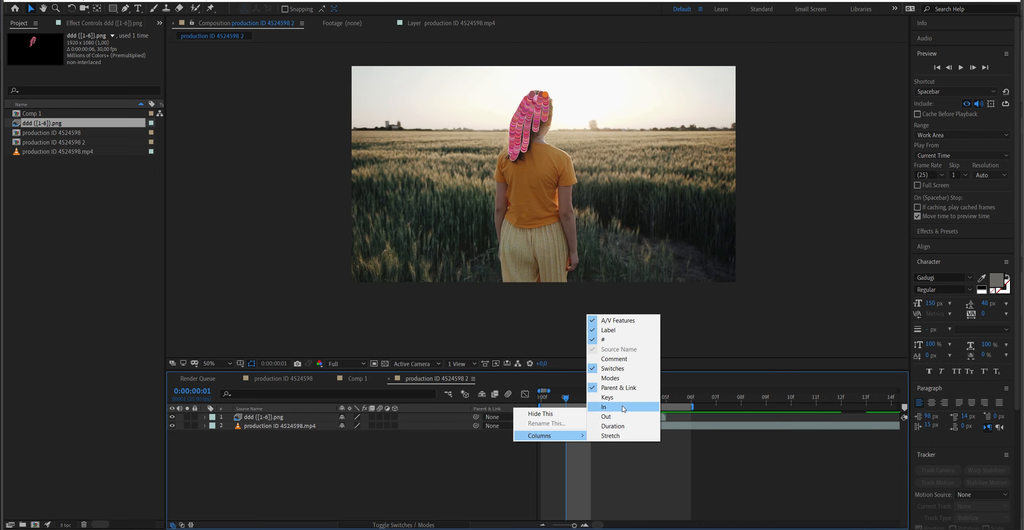
left_click(630, 379)
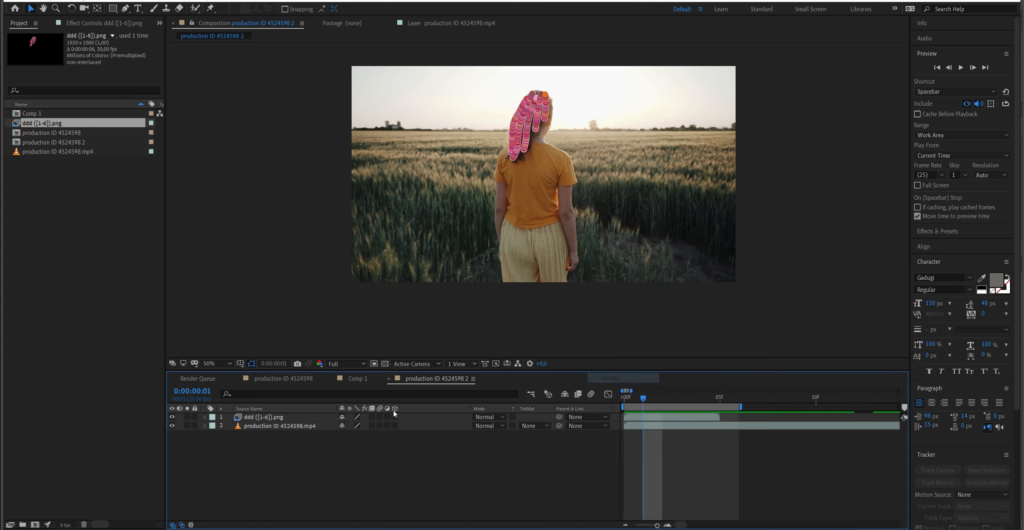
Try the Hue blending mode on the ddd sequence layer, and set it to Color instead
left_click(504, 417)
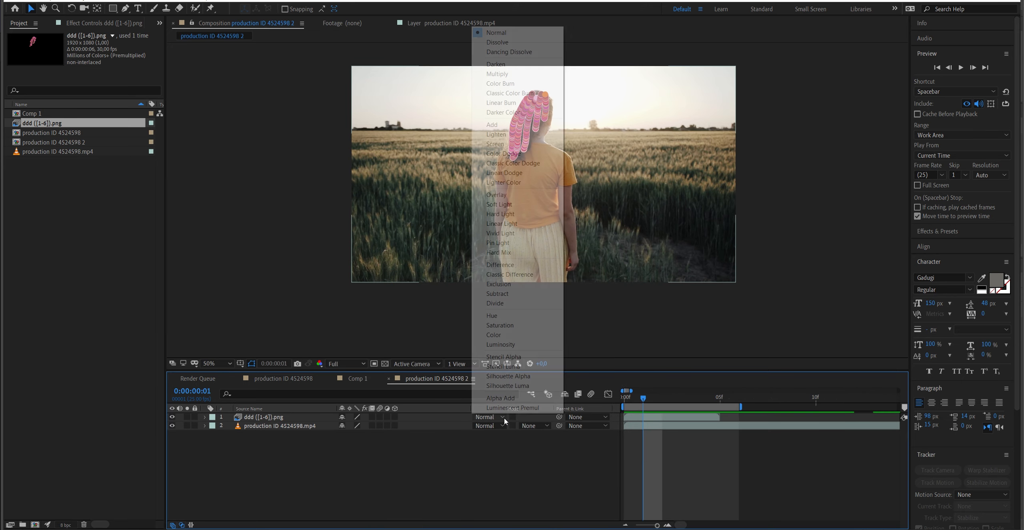
left_click(521, 319)
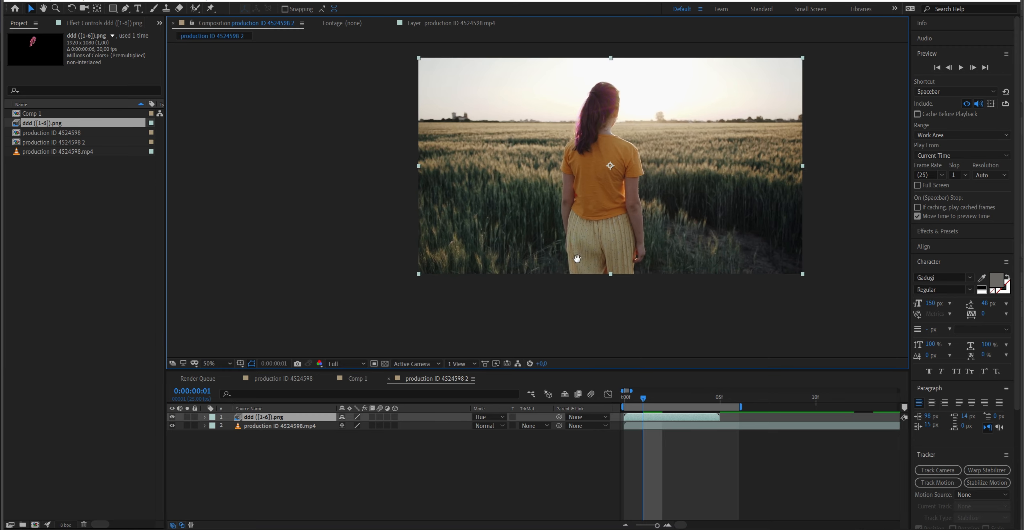
left_click(492, 417)
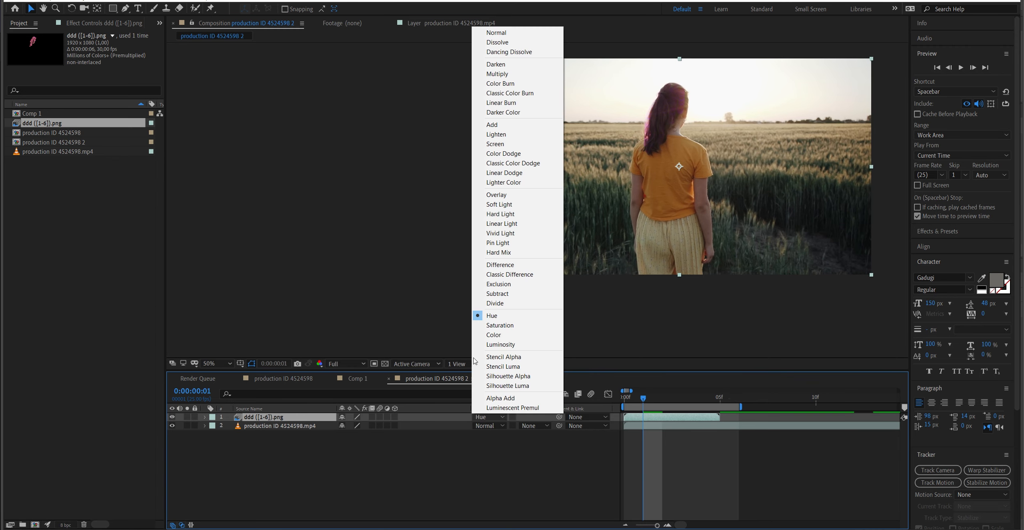
left_click(496, 335)
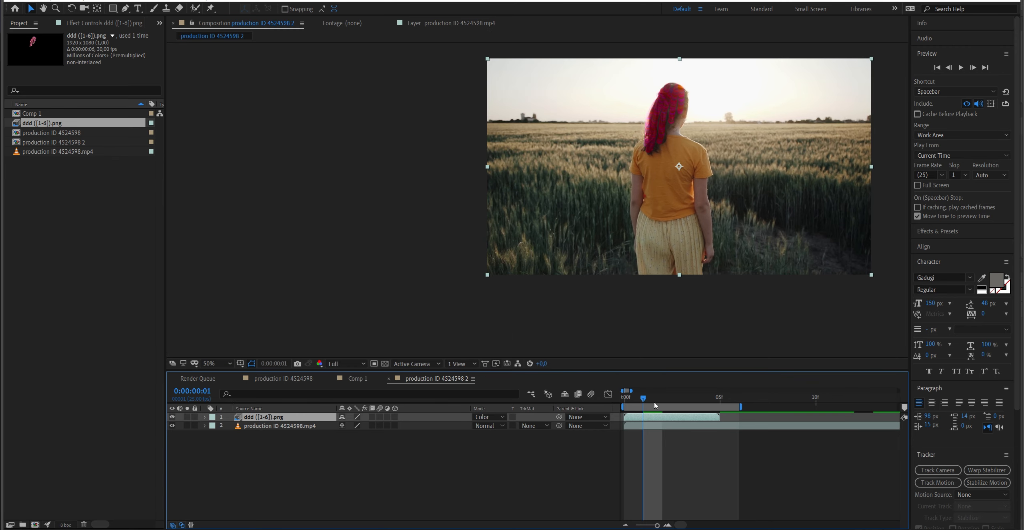
Inspect the blended hair paint up close while scrubbing between the first two frames
left_click_drag(644, 398, 621, 399)
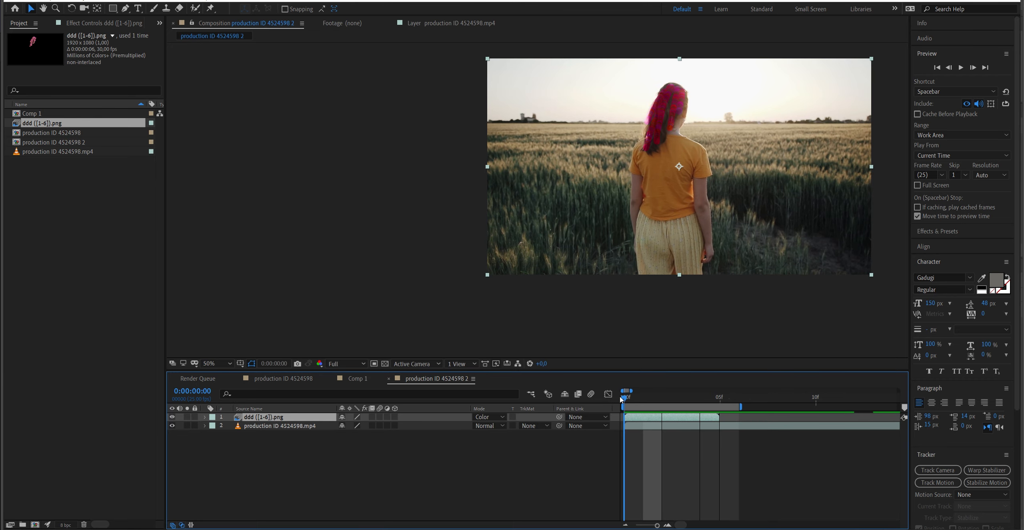
scroll(713, 118, "up", 2)
left_click_drag(682, 134, 305, 352)
scroll(450, 295, "down", 2)
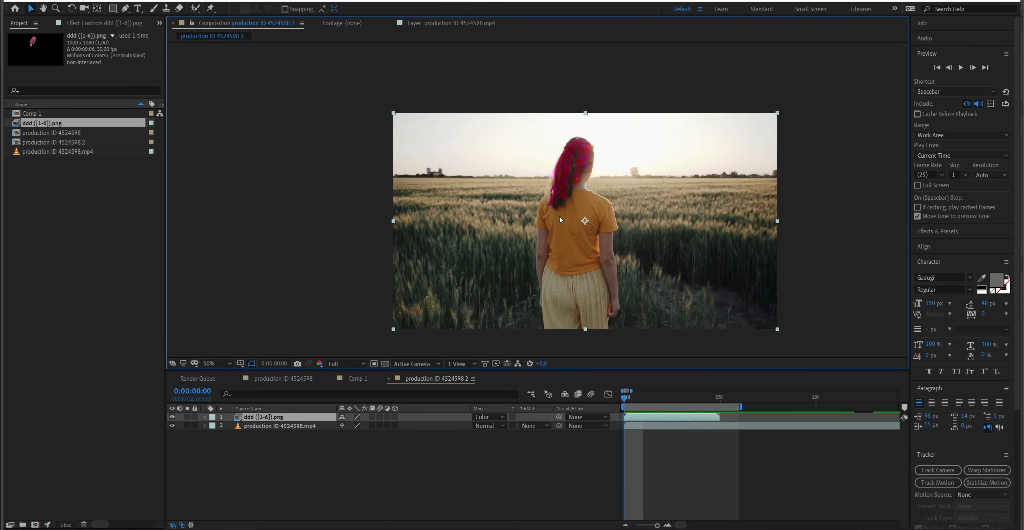
scroll(560, 219, "up", 2)
mouse_move(632, 395)
left_mouse_down()
mouse_move(720, 394)
mouse_move(630, 393)
mouse_move(719, 396)
mouse_move(647, 398)
left_mouse_up()
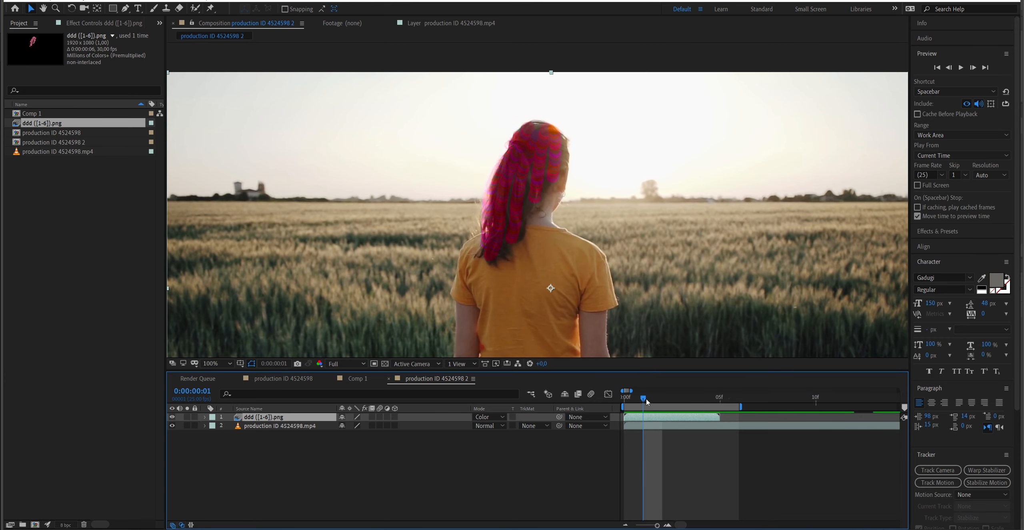